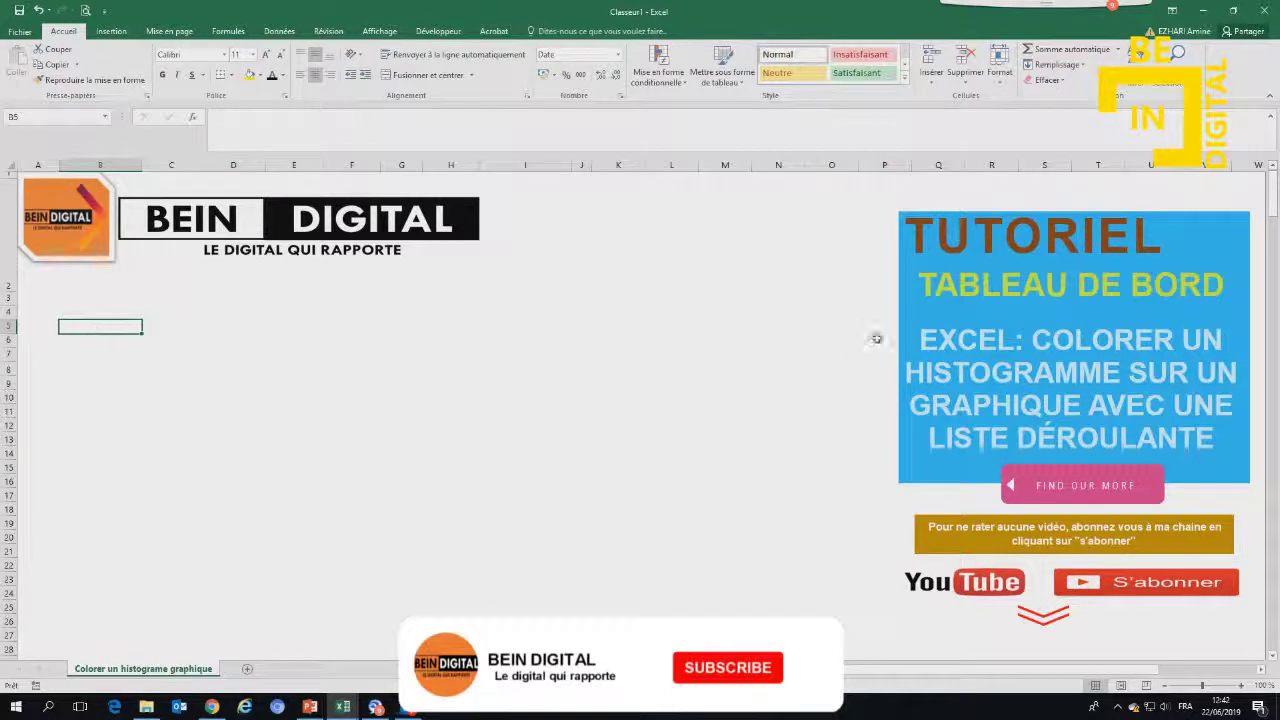
- Enter the headings Pays in B4 and CA in C4
left_click_drag(1032, 340, 1218, 440)
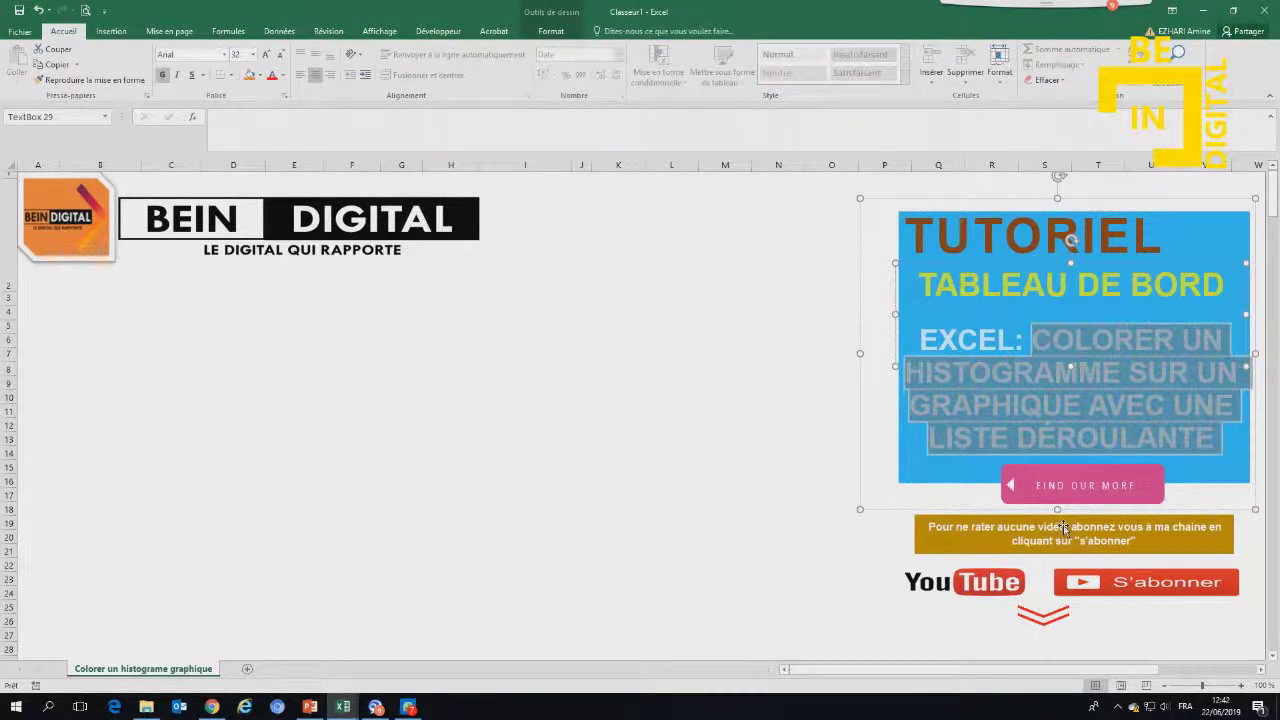
left_click(1093, 592)
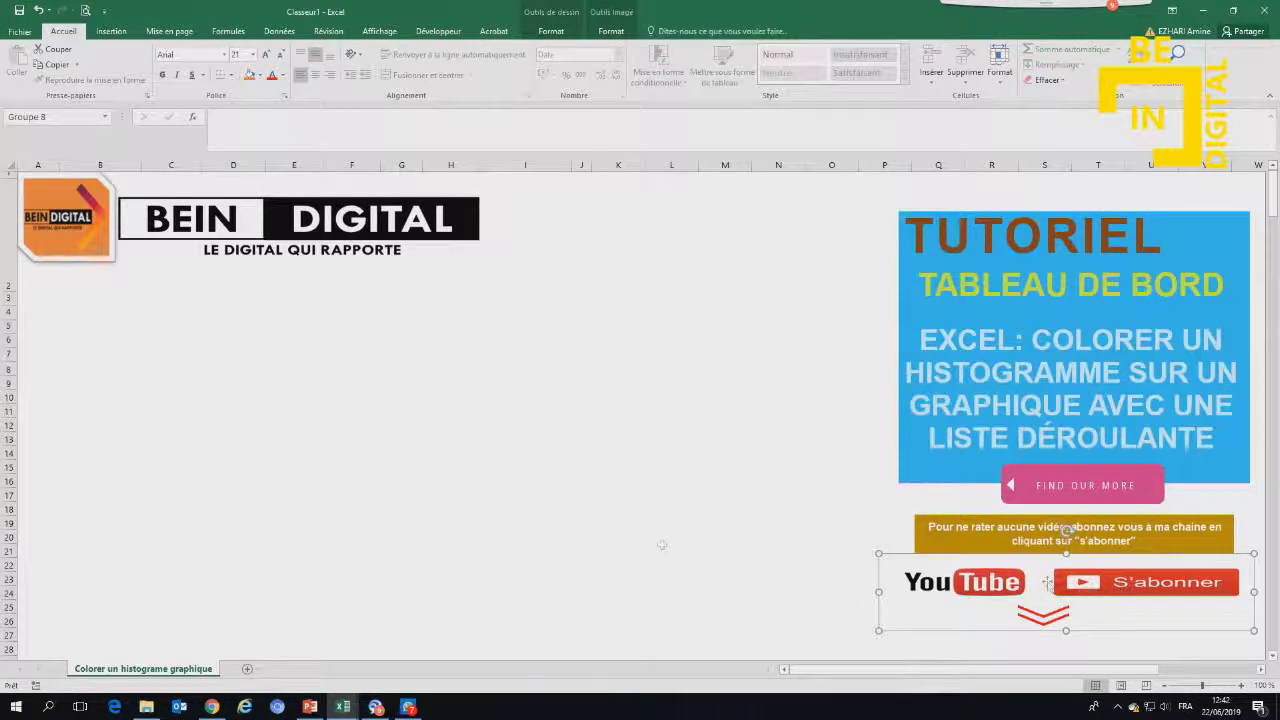
left_click(104, 316)
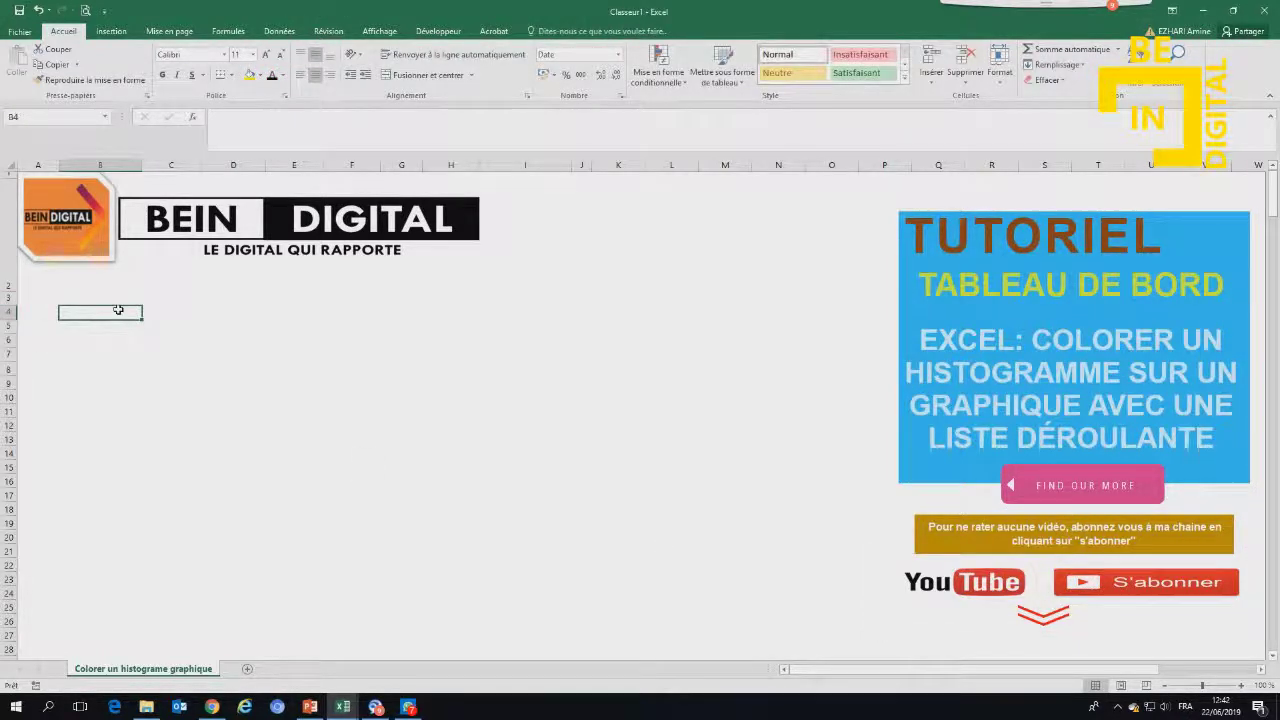
type("Pays")
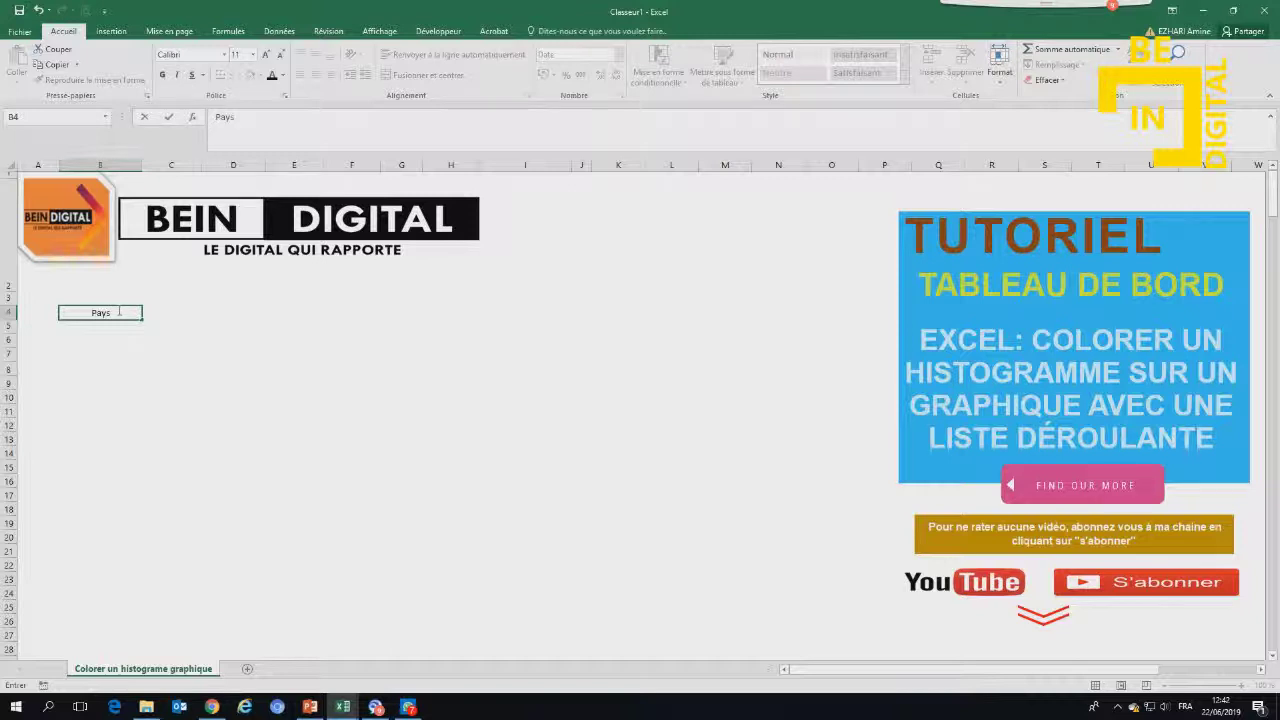
key("Tab")
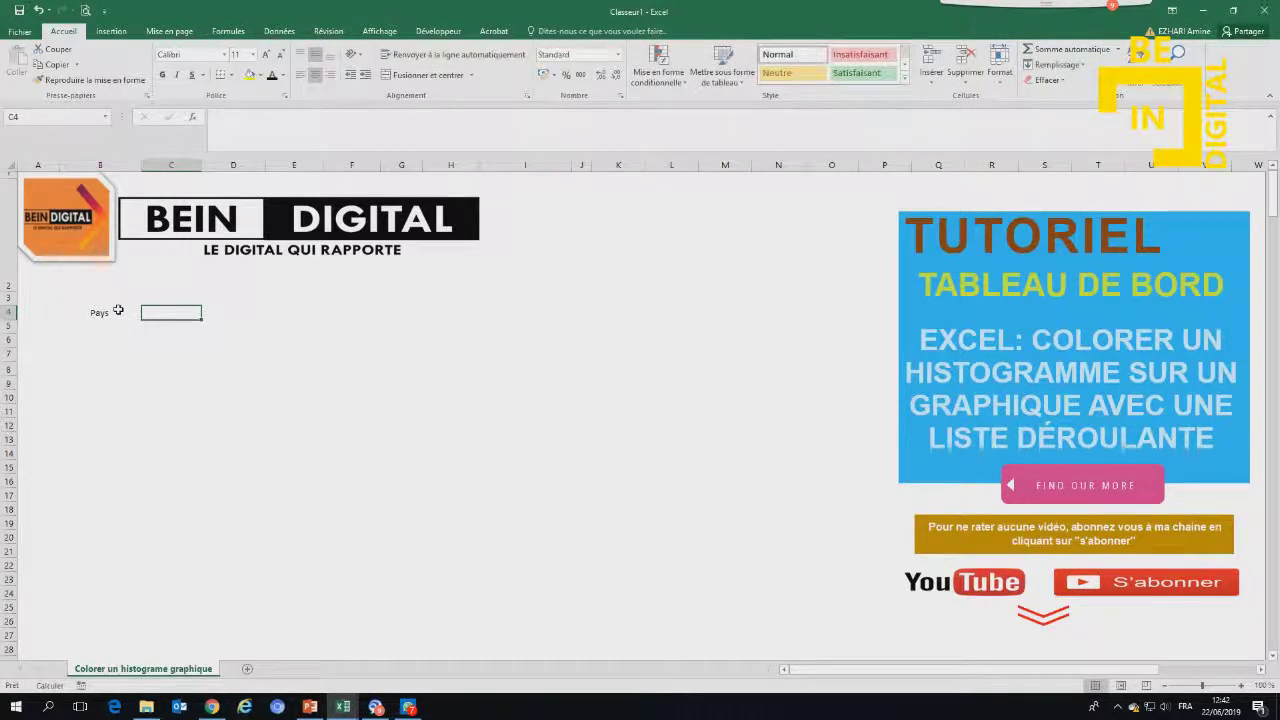
type("CA")
key("Tab")
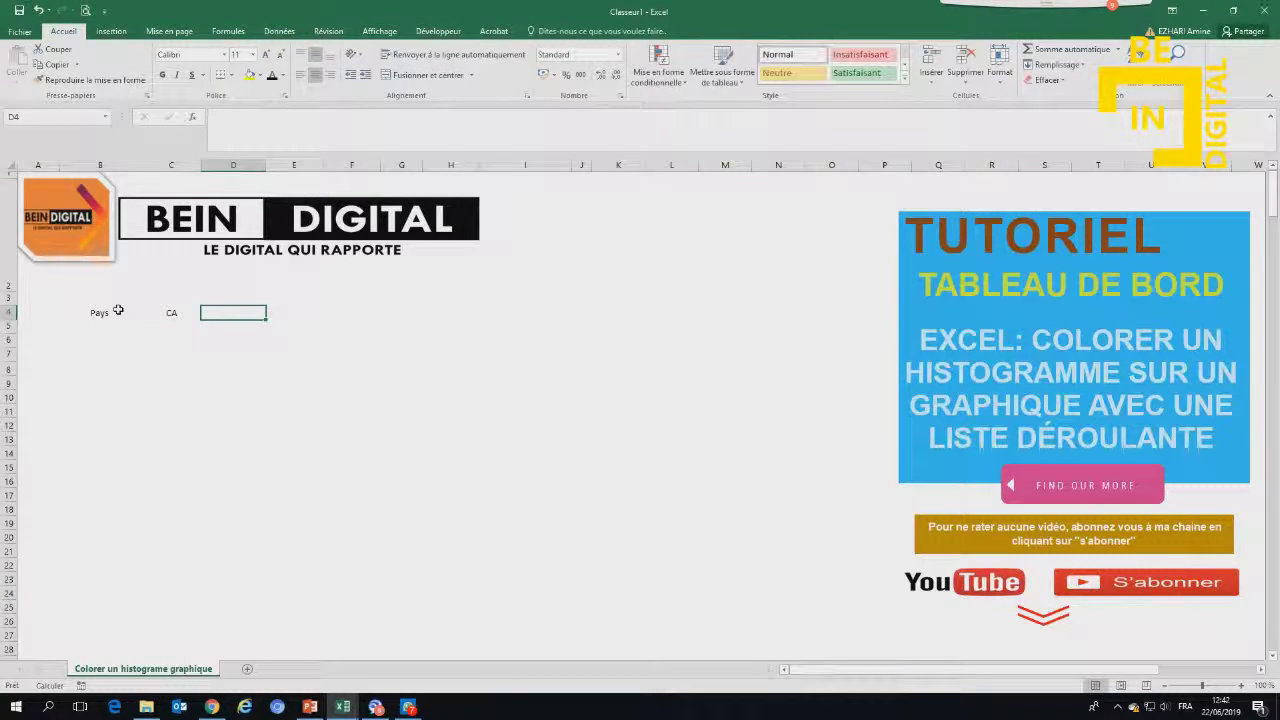
key("Return")
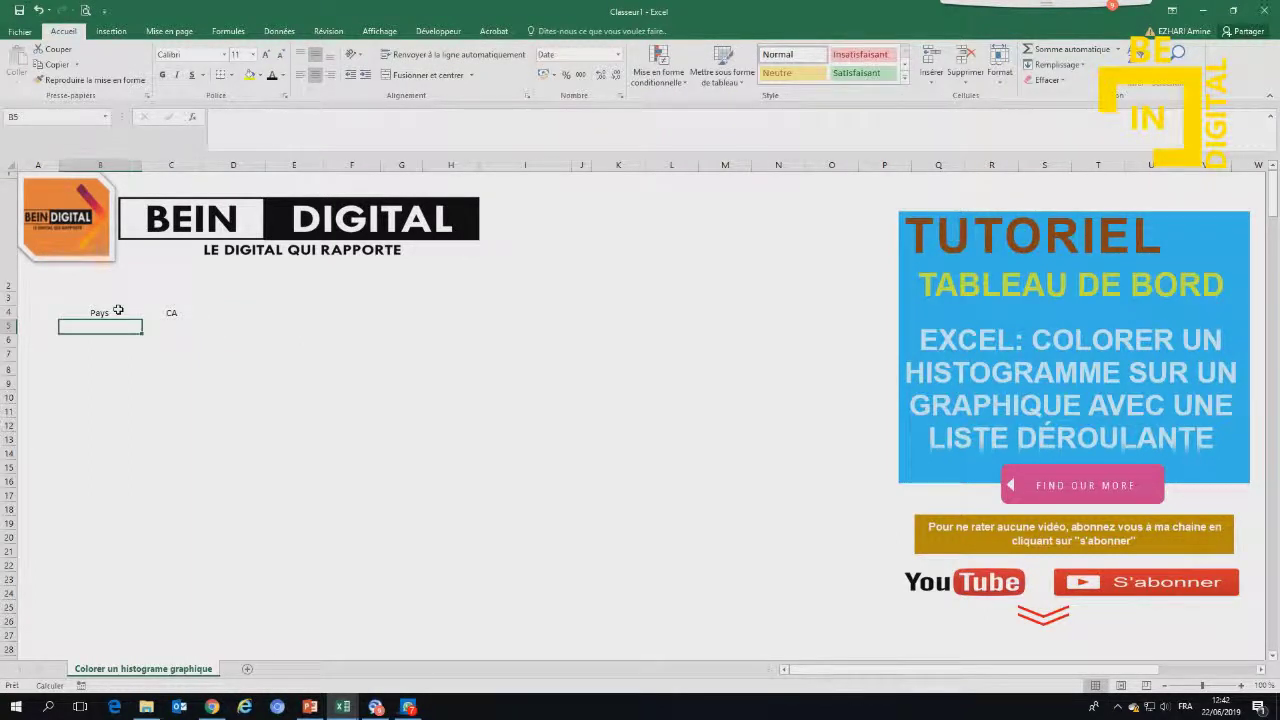
- List Maroc, France, Allemagne and Egypte in B5:B8
type("Maroc")
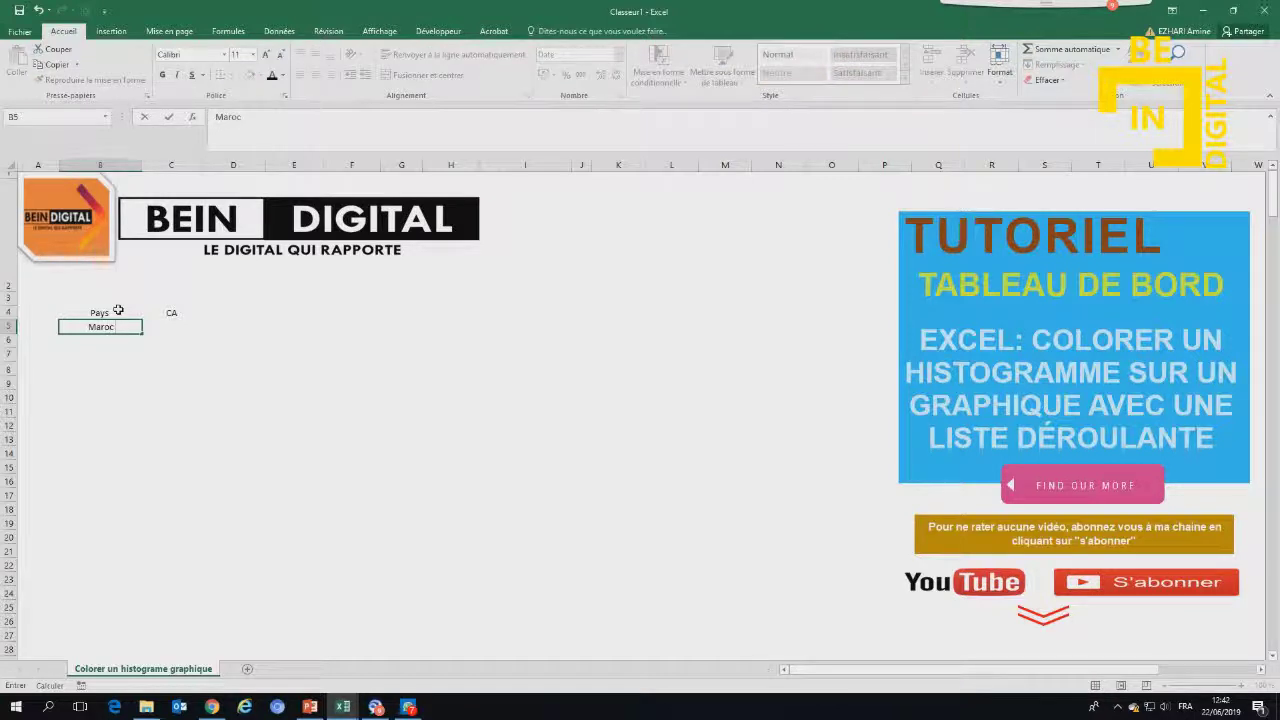
key("Return")
type("Fra")
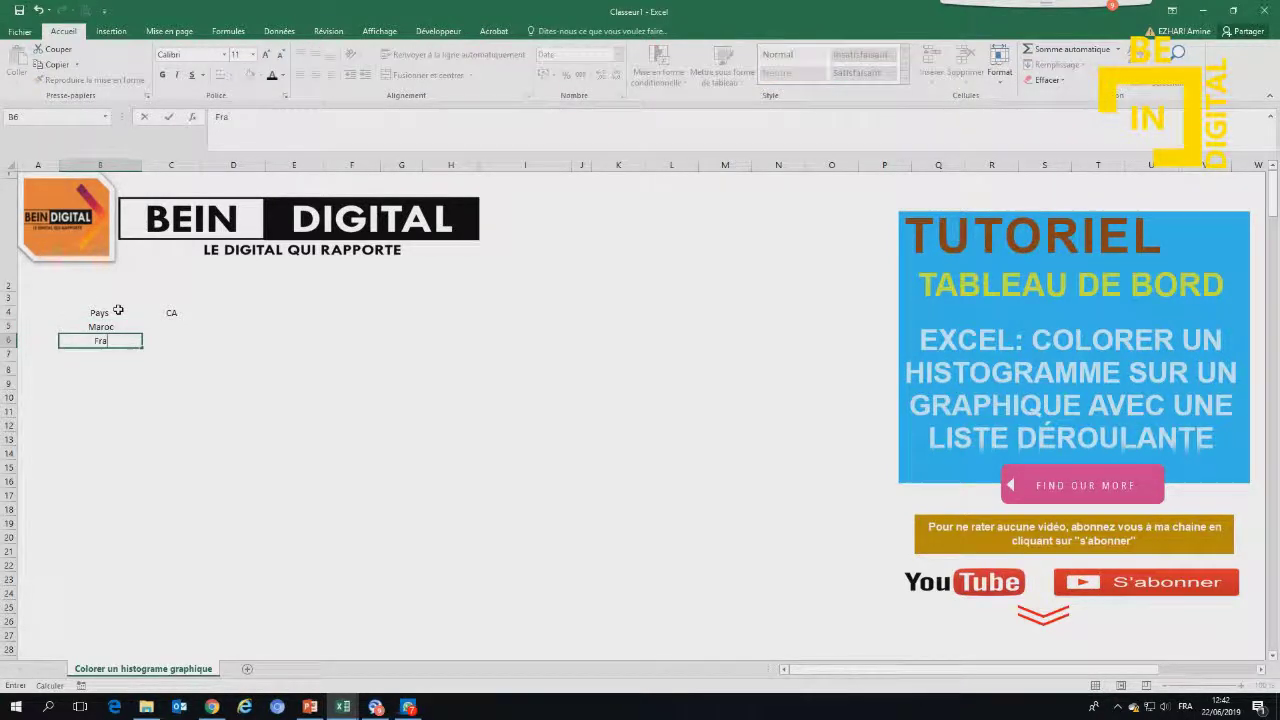
key("Return")
type("Allemagne")
key("Return")
type("Es")
type("te")
key("Return")
- Add Algérie, Canada and USA in B9:B11
type("Algérie")
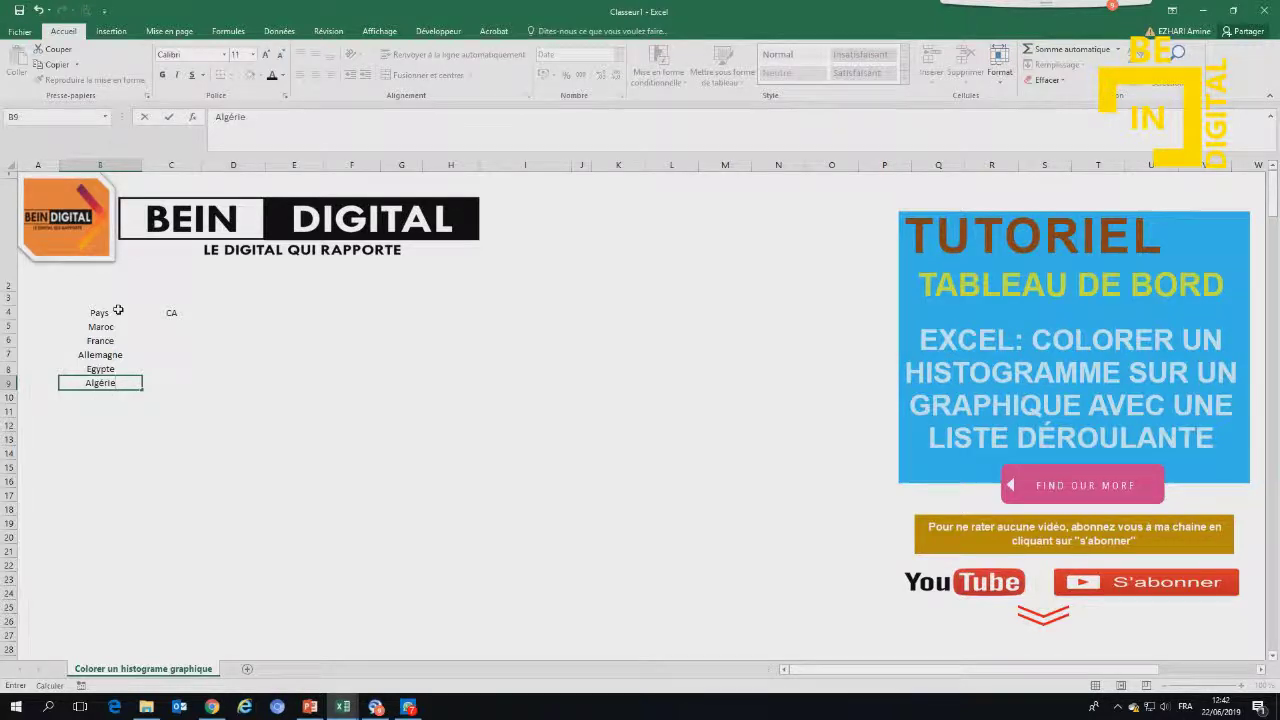
key("Return")
type("Canada")
key("Return")
type("USA")
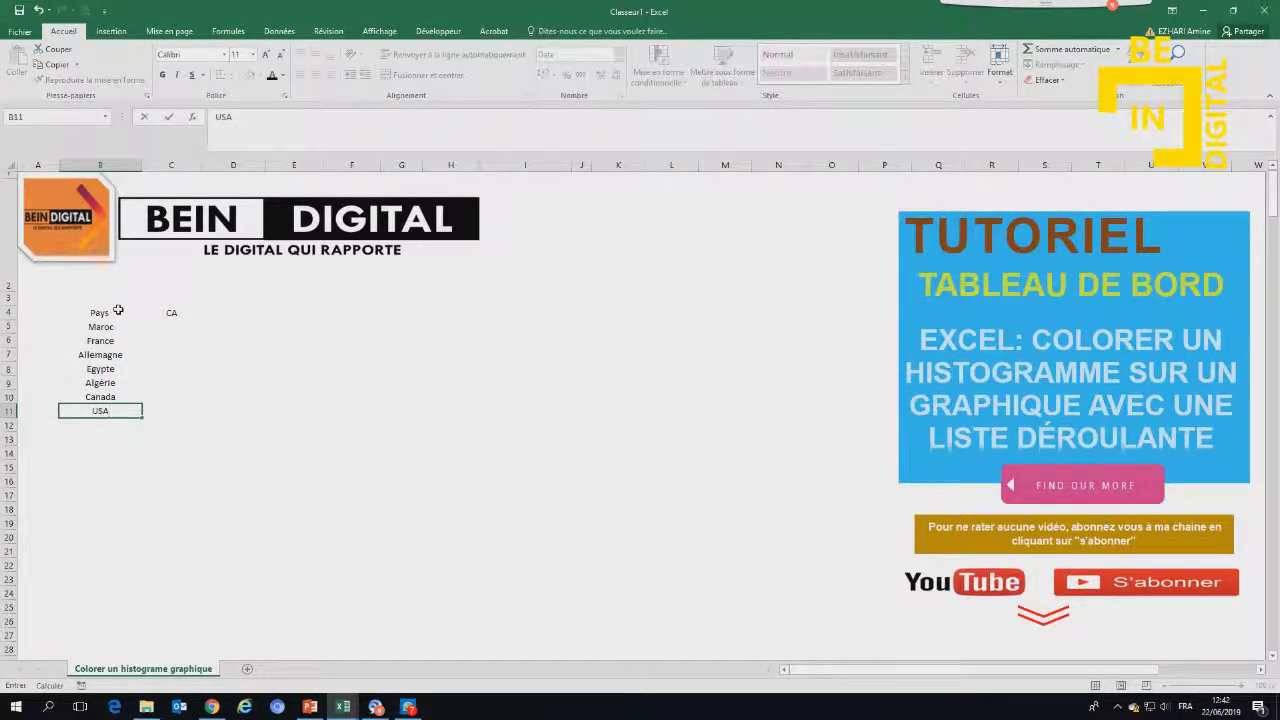
key("Tab")
key("Up")
key("Up")
key("Up")
key("Up")
key("Up")
key("Up")
key("Up")
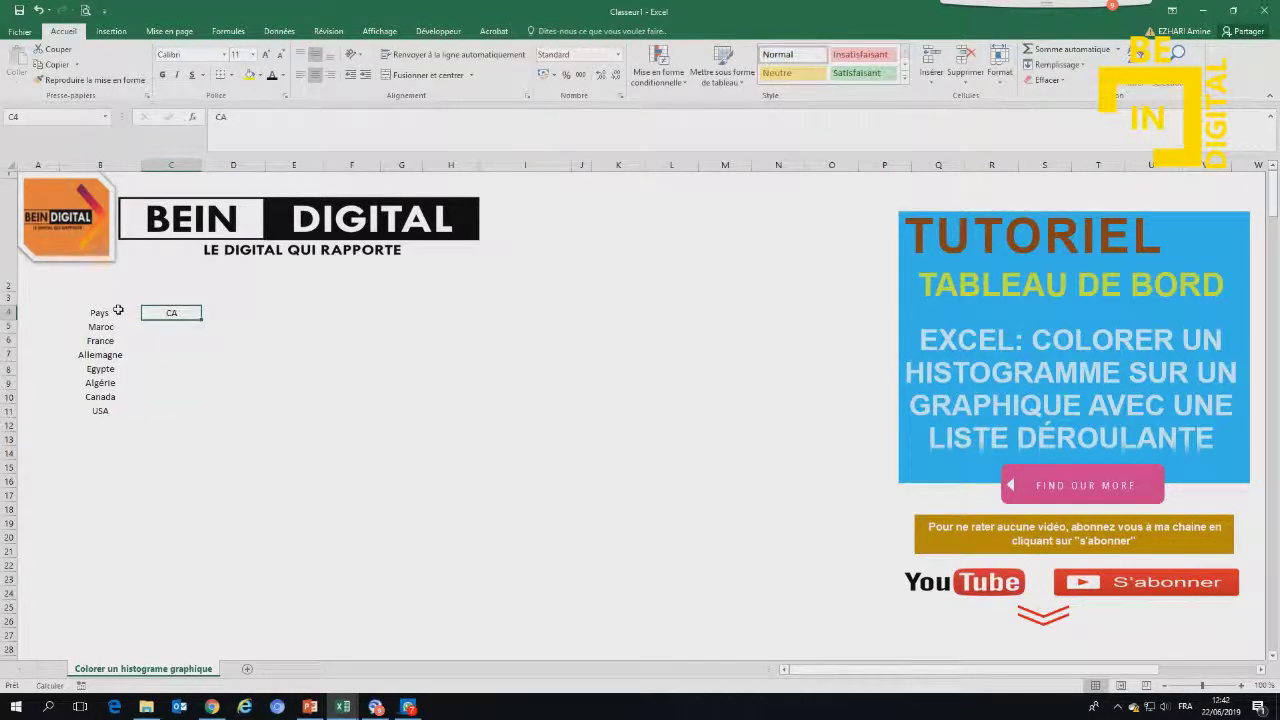
key("Down")
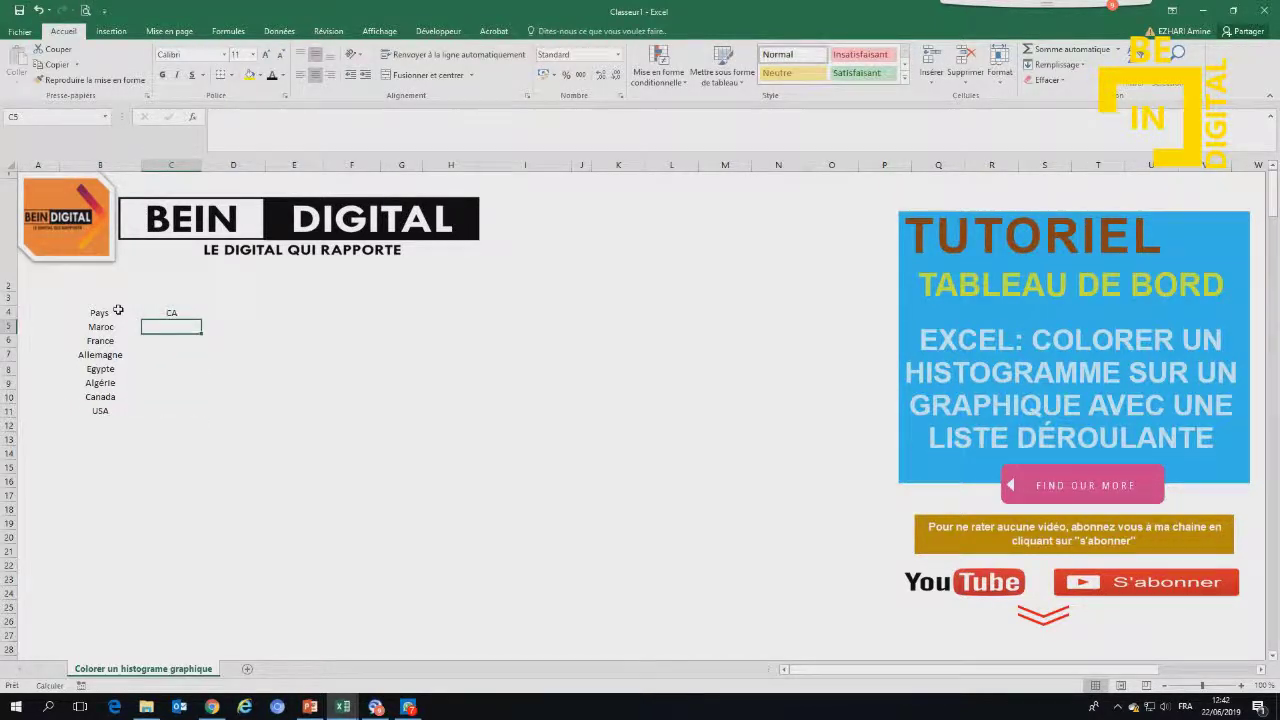
- Enter =ALEA.ENTRE.BORNES(1000000;8000000) in C5 as Maroc's random CA
type("=ale")
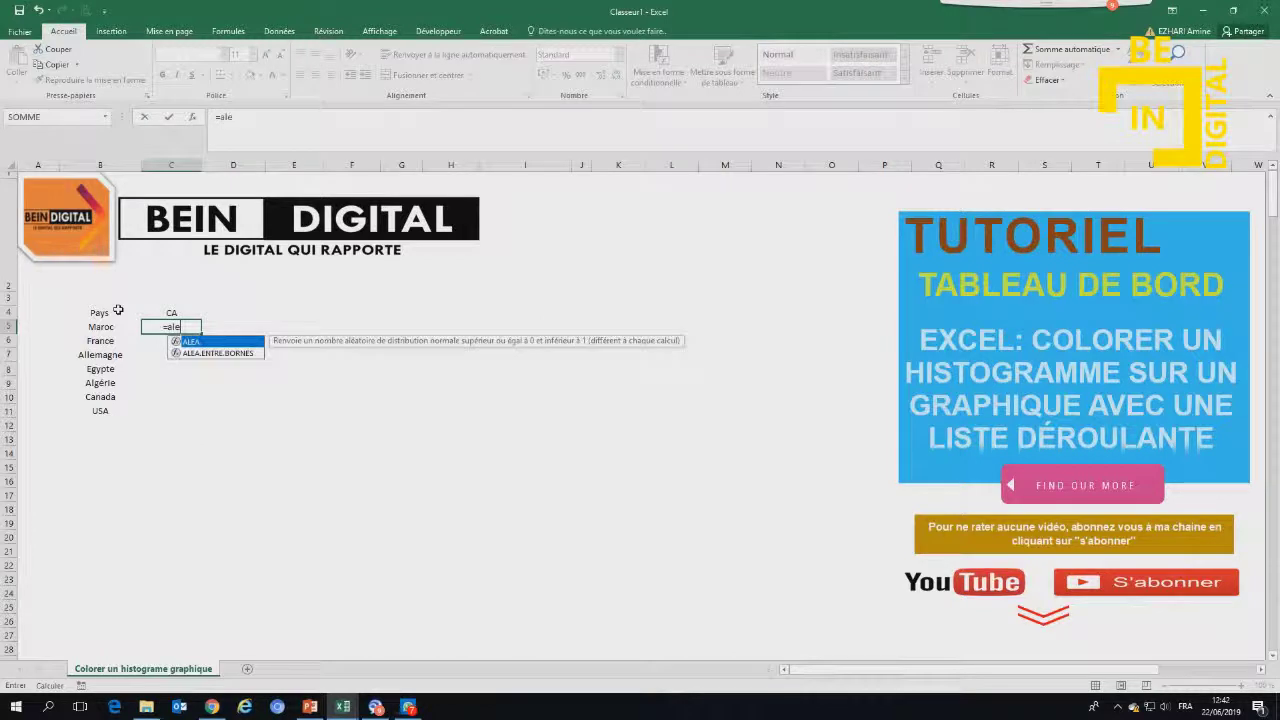
double_click(214, 354)
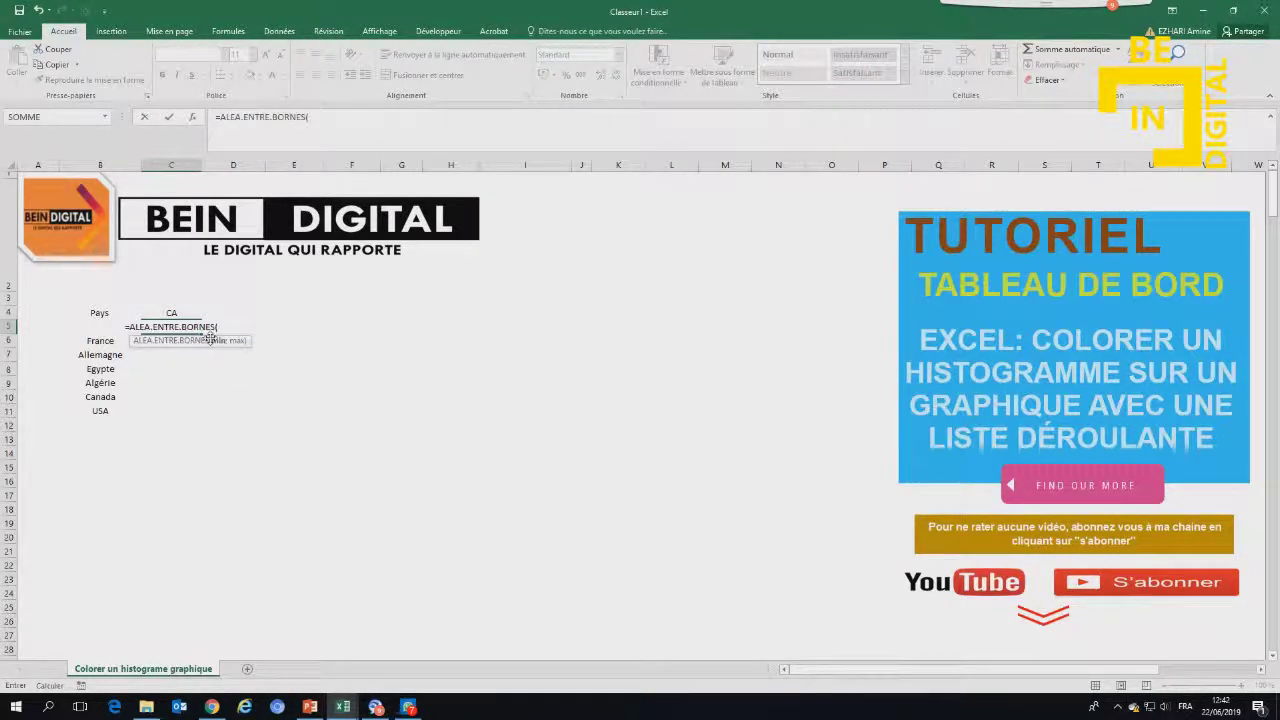
type("1000000;")
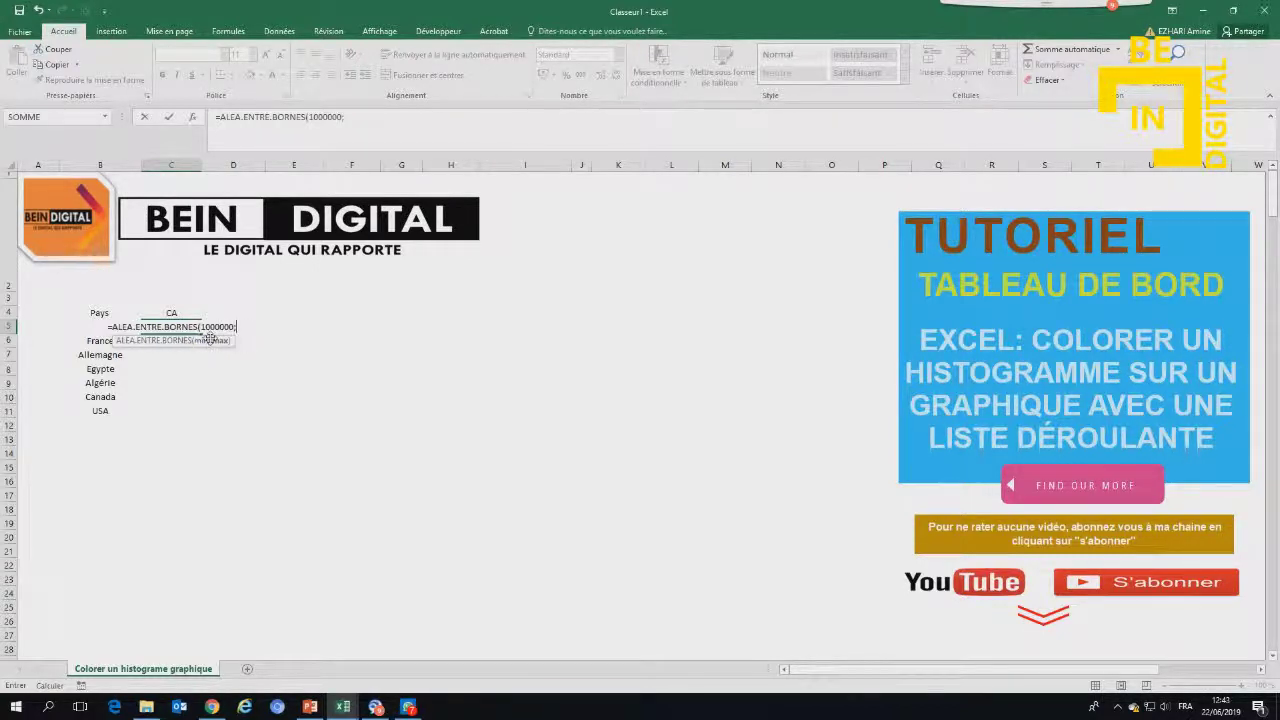
type("8000000")
key("Return")
left_click(183, 328)
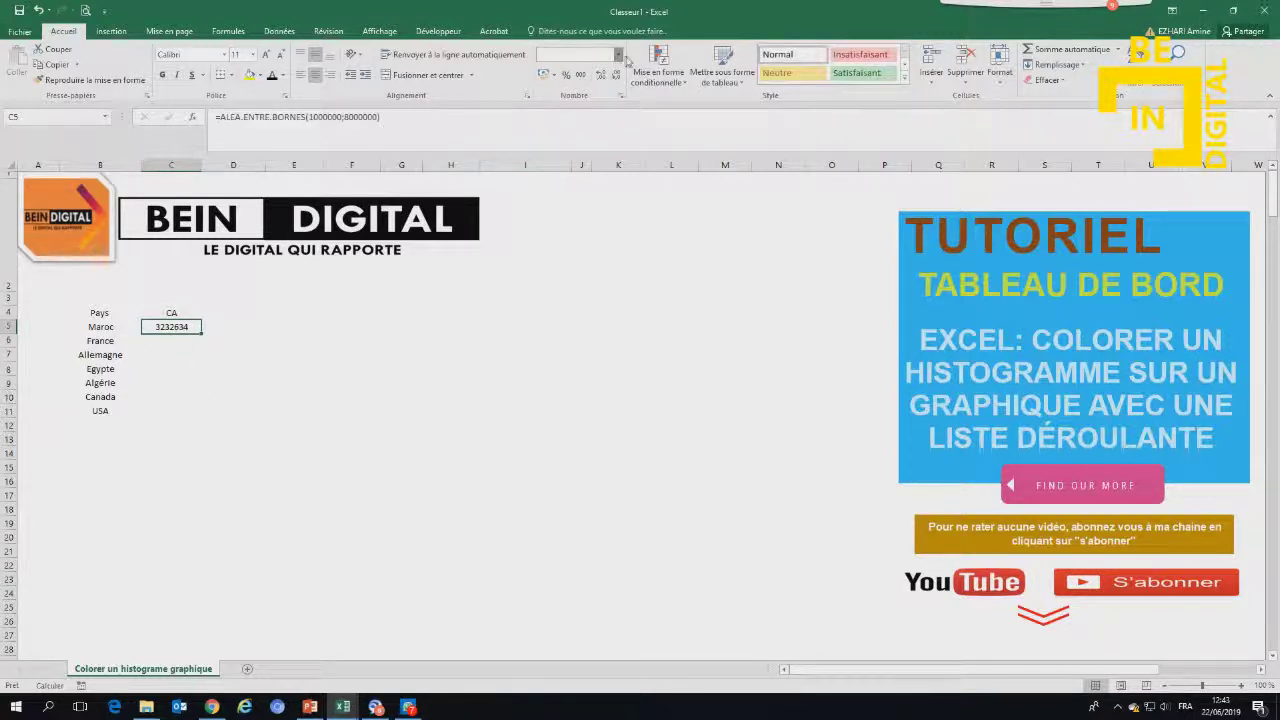
left_click(200, 333)
- Fill the random CA formula down to C11 and apply the Nombre number format
left_click_drag(201, 333, 202, 413)
right_click(186, 372)
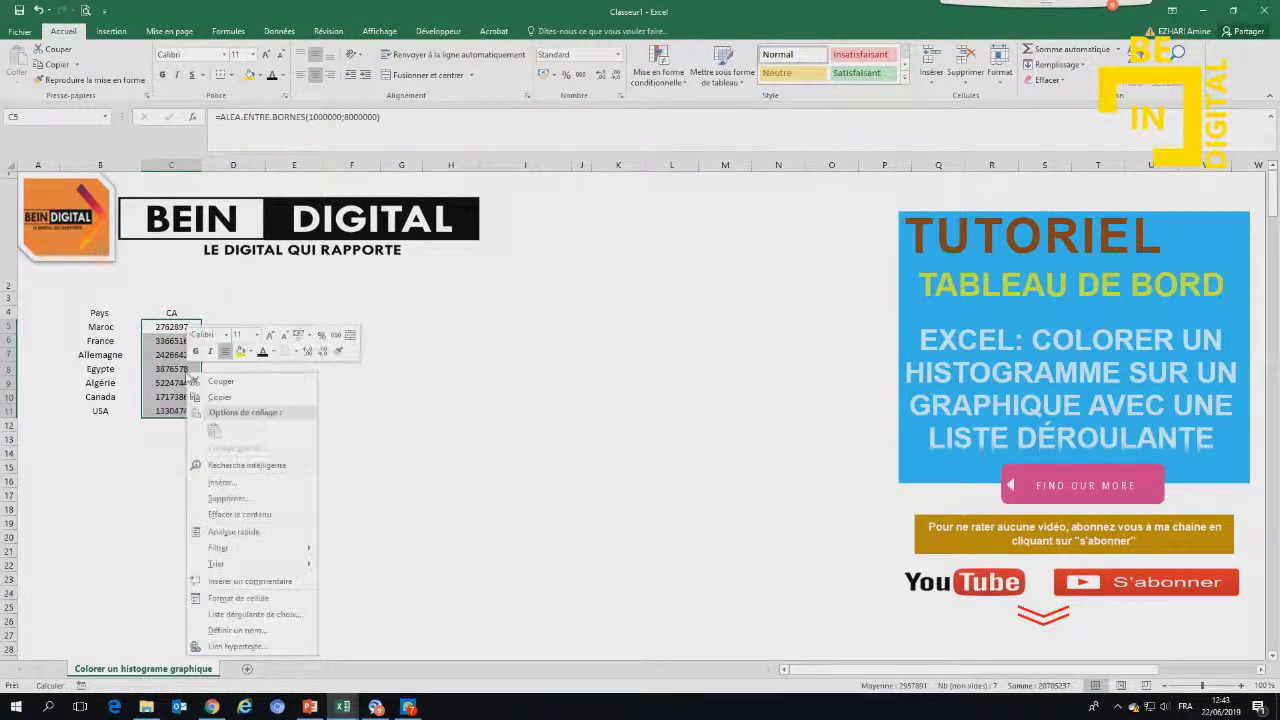
left_click(238, 598)
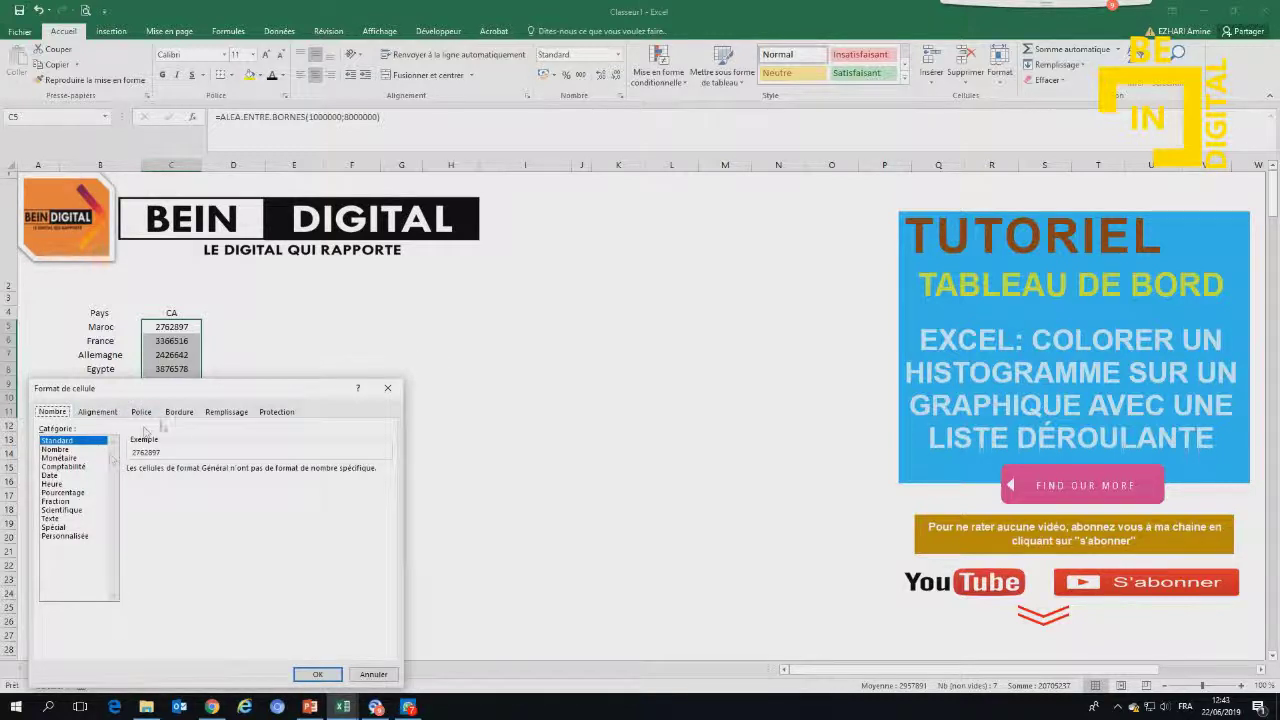
left_click(98, 412)
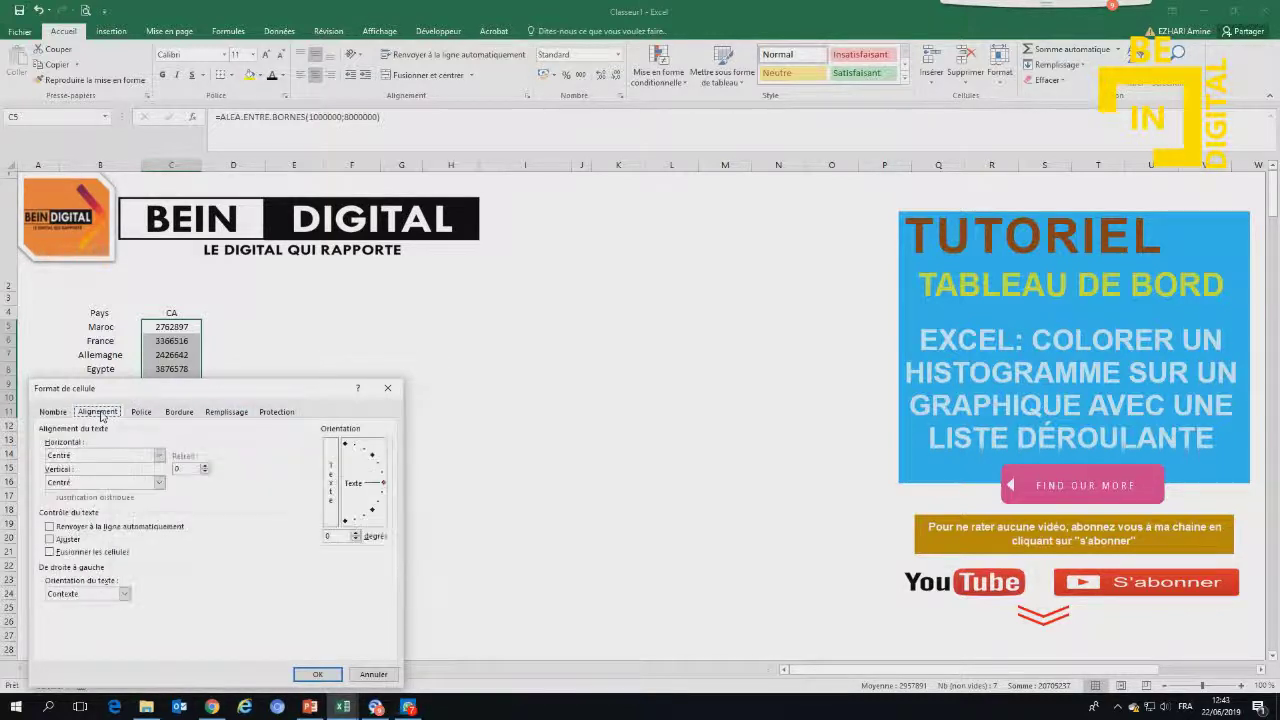
left_click(53, 412)
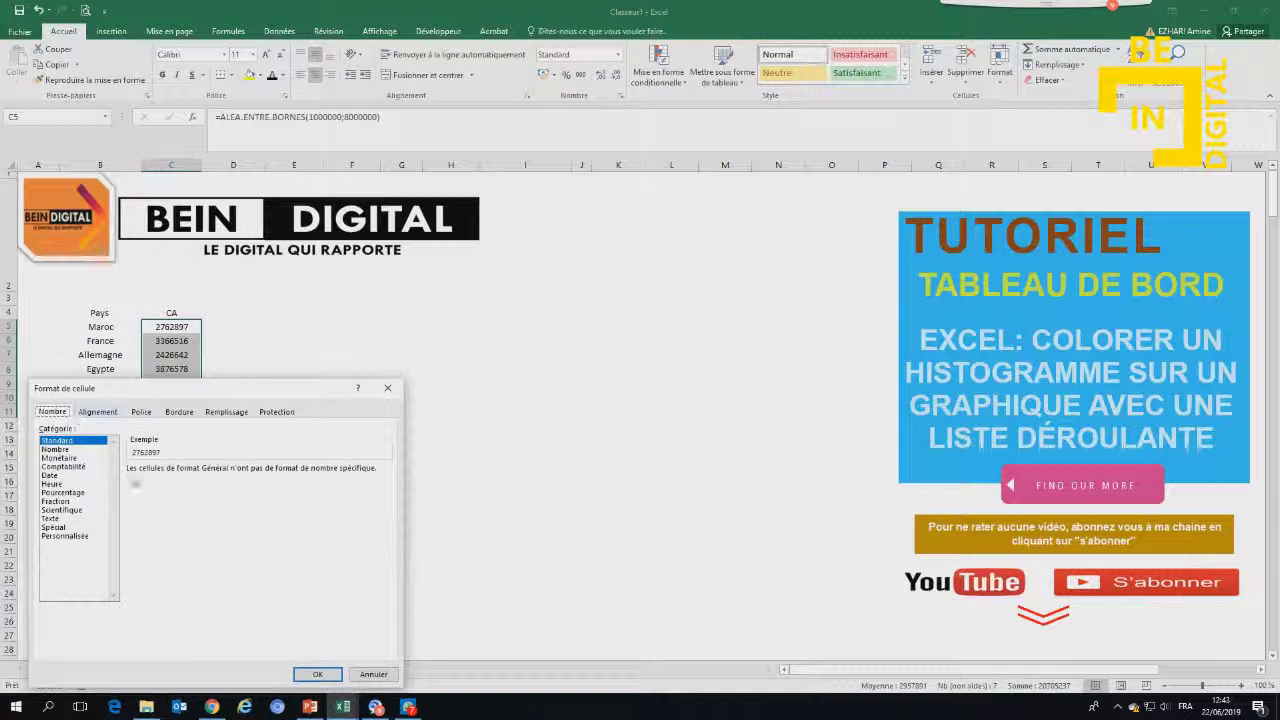
left_click(55, 449)
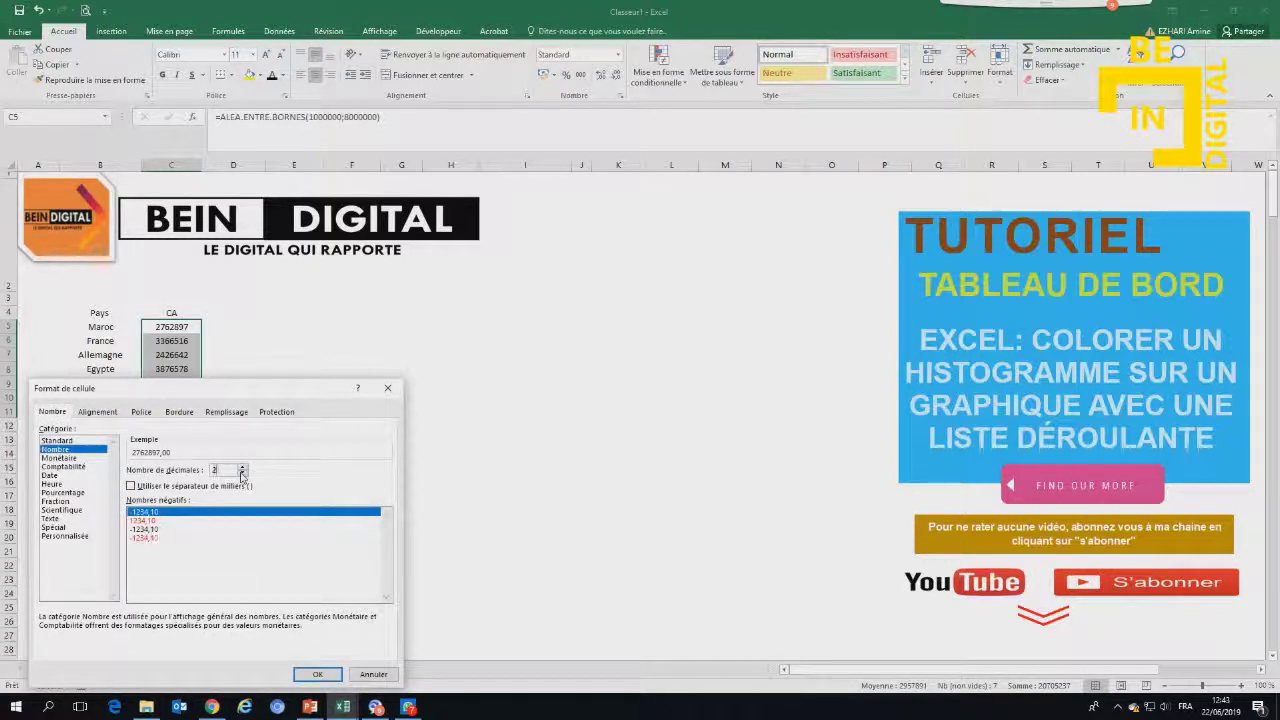
left_click(317, 674)
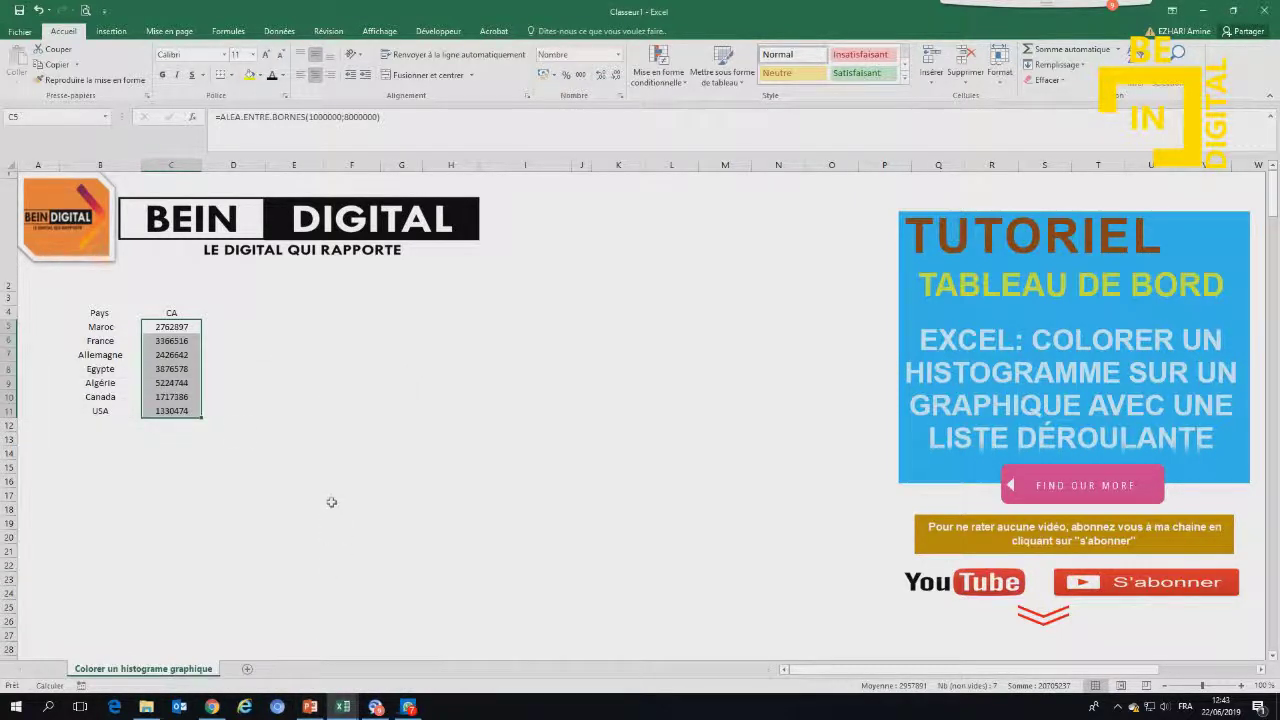
- Turn on the thousands separator for the CA values C5:C11
right_click(177, 364)
left_click(200, 603)
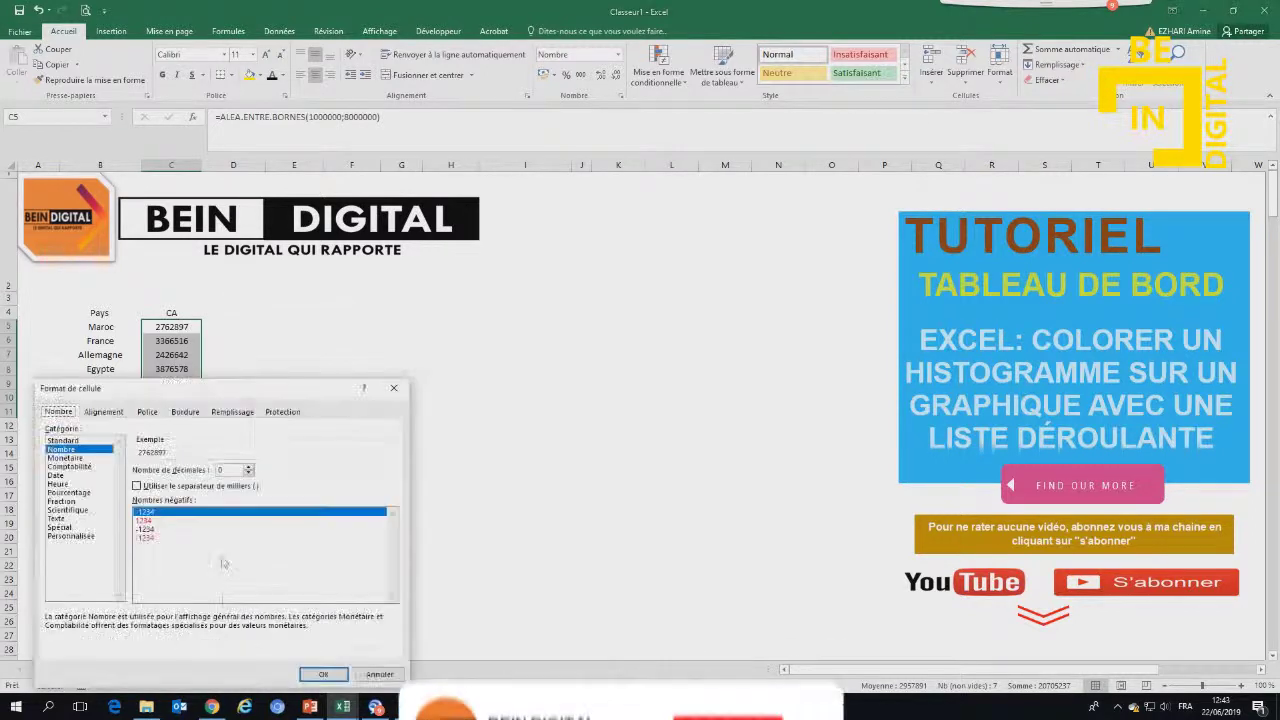
left_click(170, 486)
left_click(318, 674)
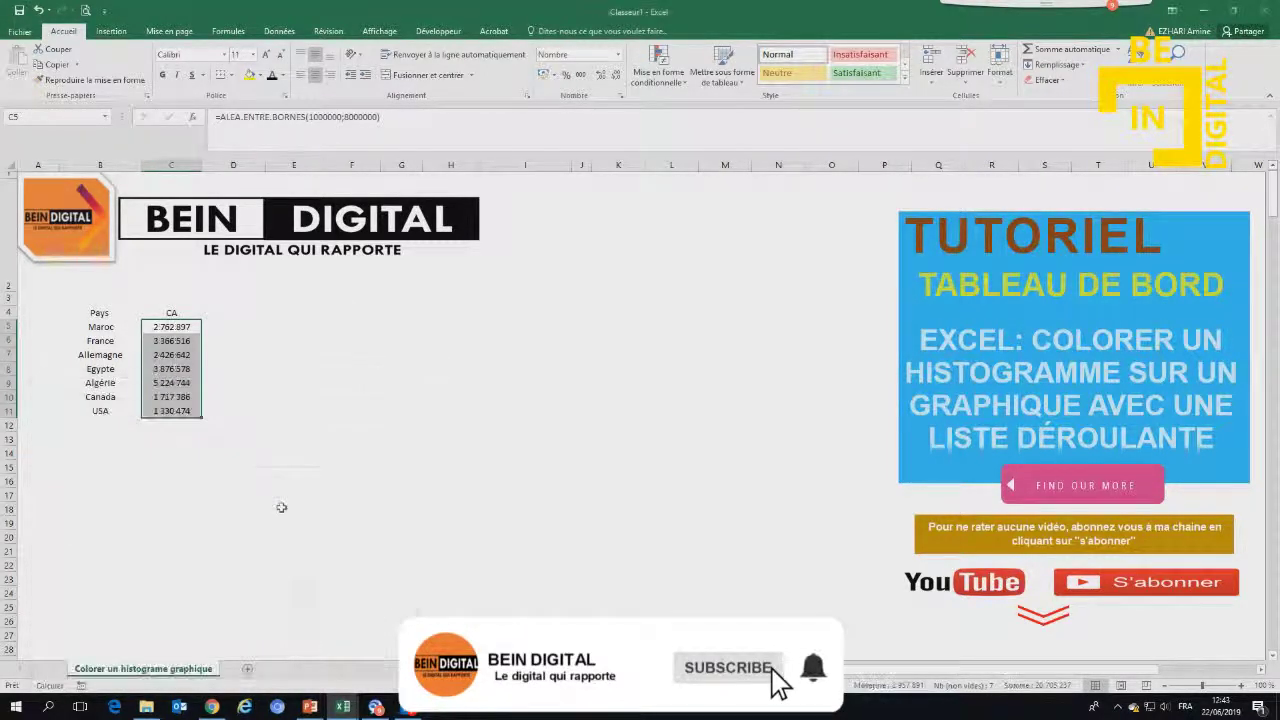
left_click(280, 477)
left_click(172, 328)
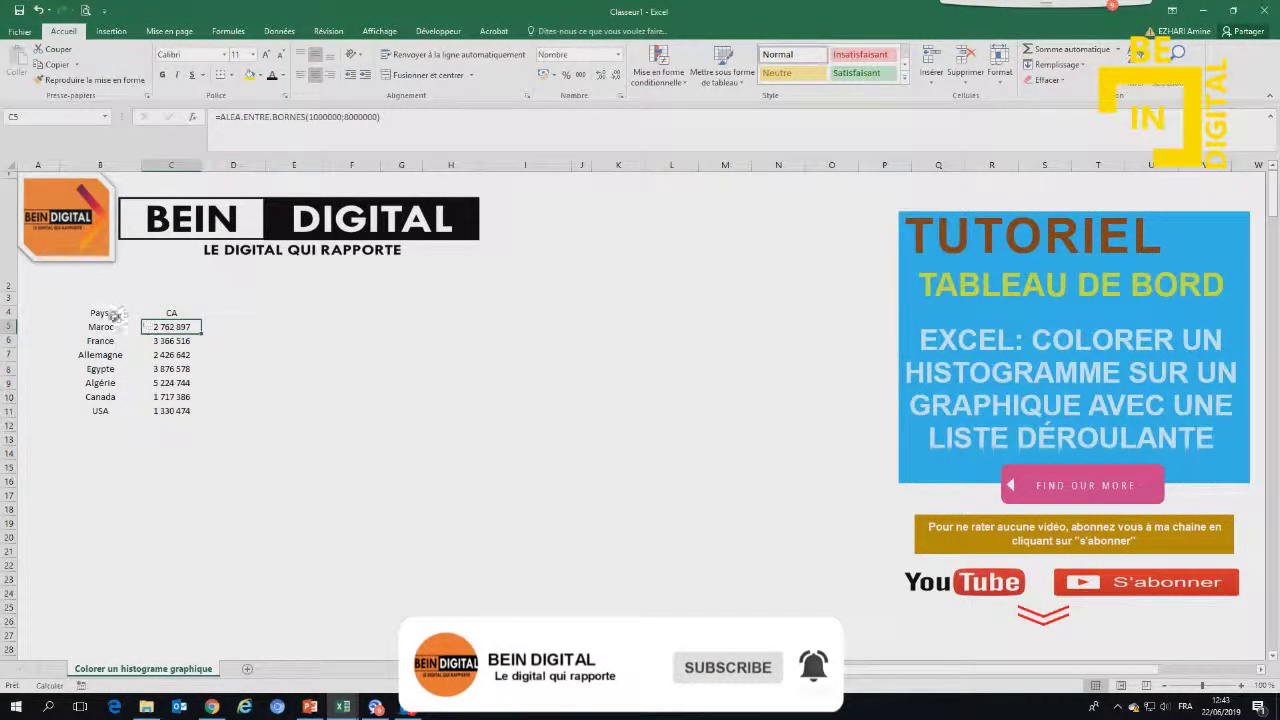
left_click(229, 315)
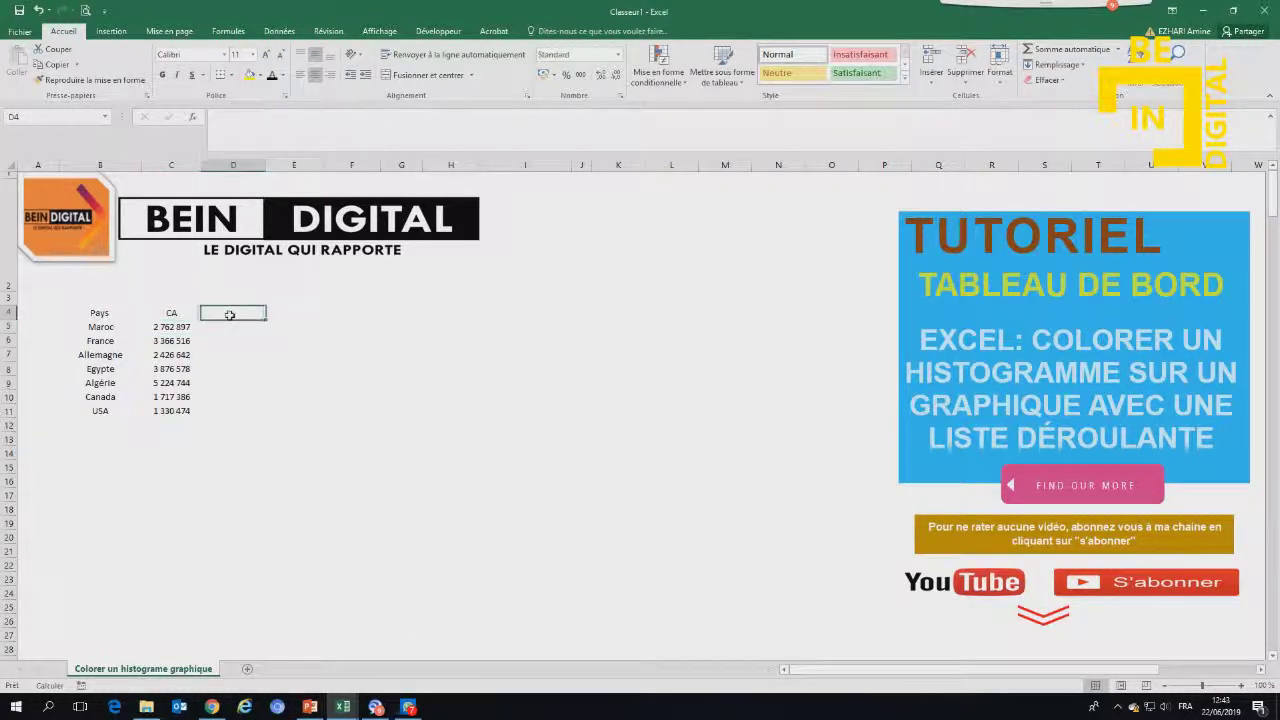
- Add the Colorer heading in D4 and select the table range B4:D11
type("0")
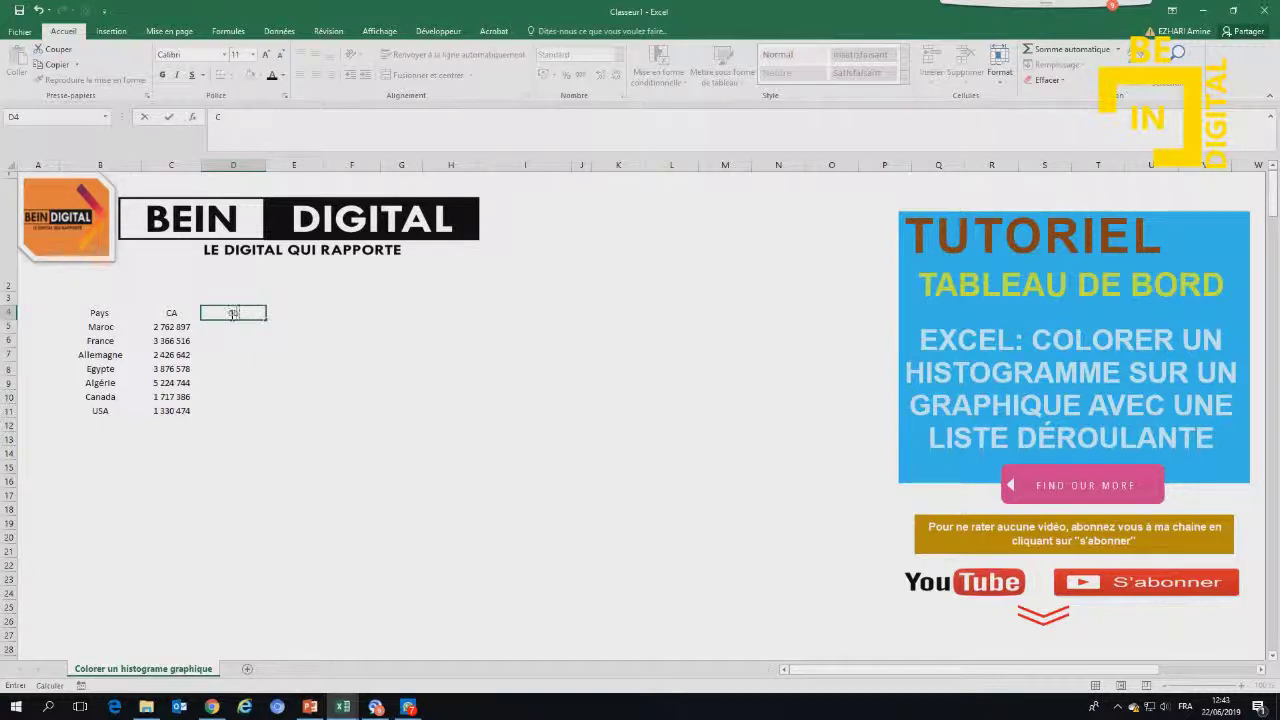
key("Return")
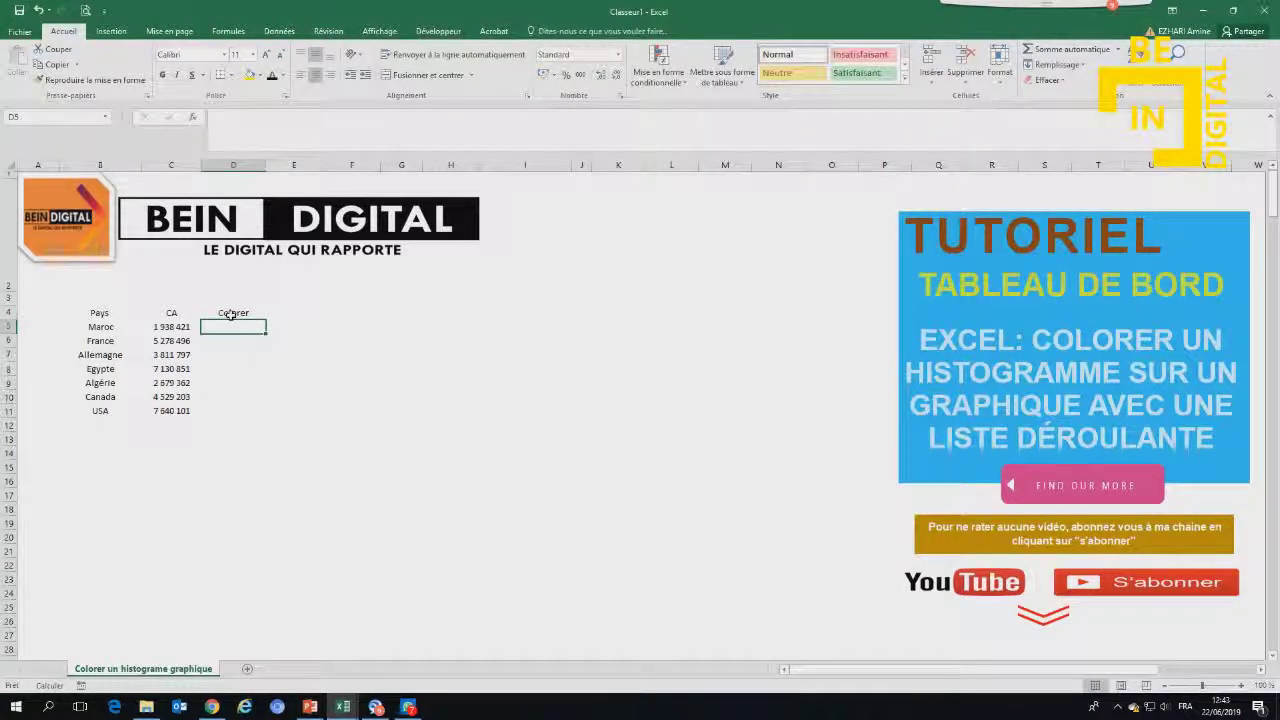
left_click(345, 340)
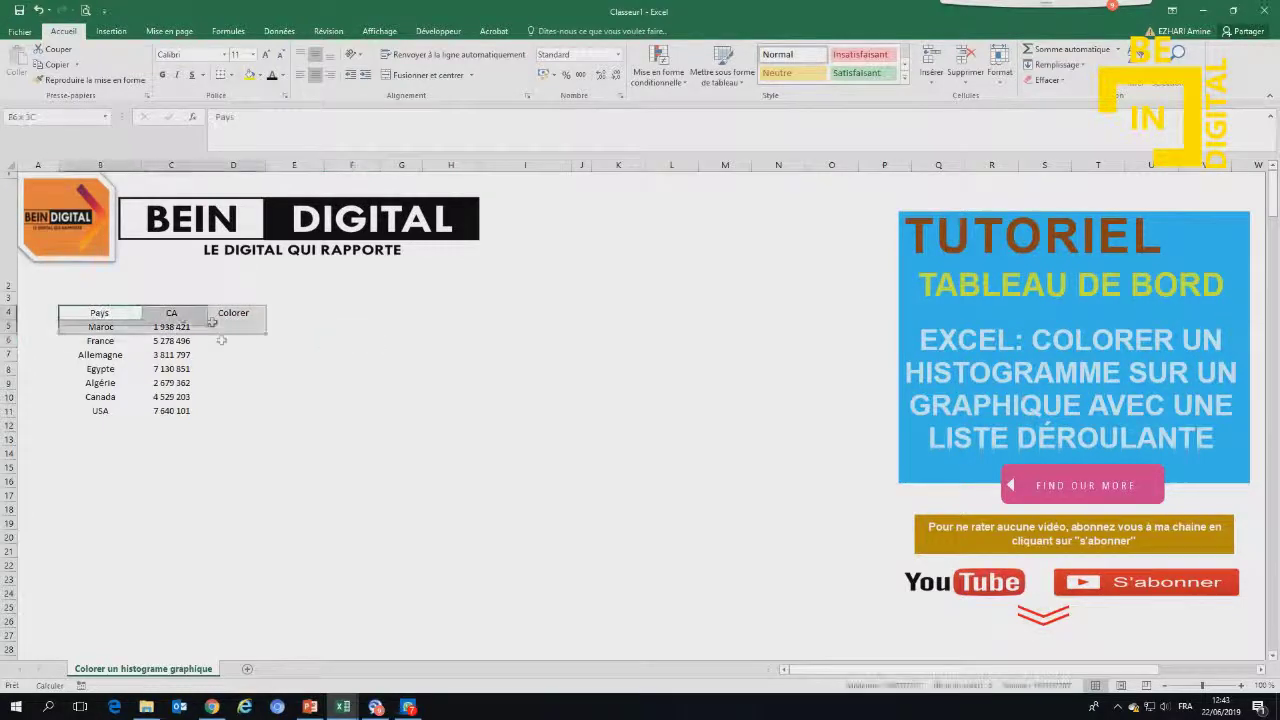
left_click_drag(102, 314, 234, 410)
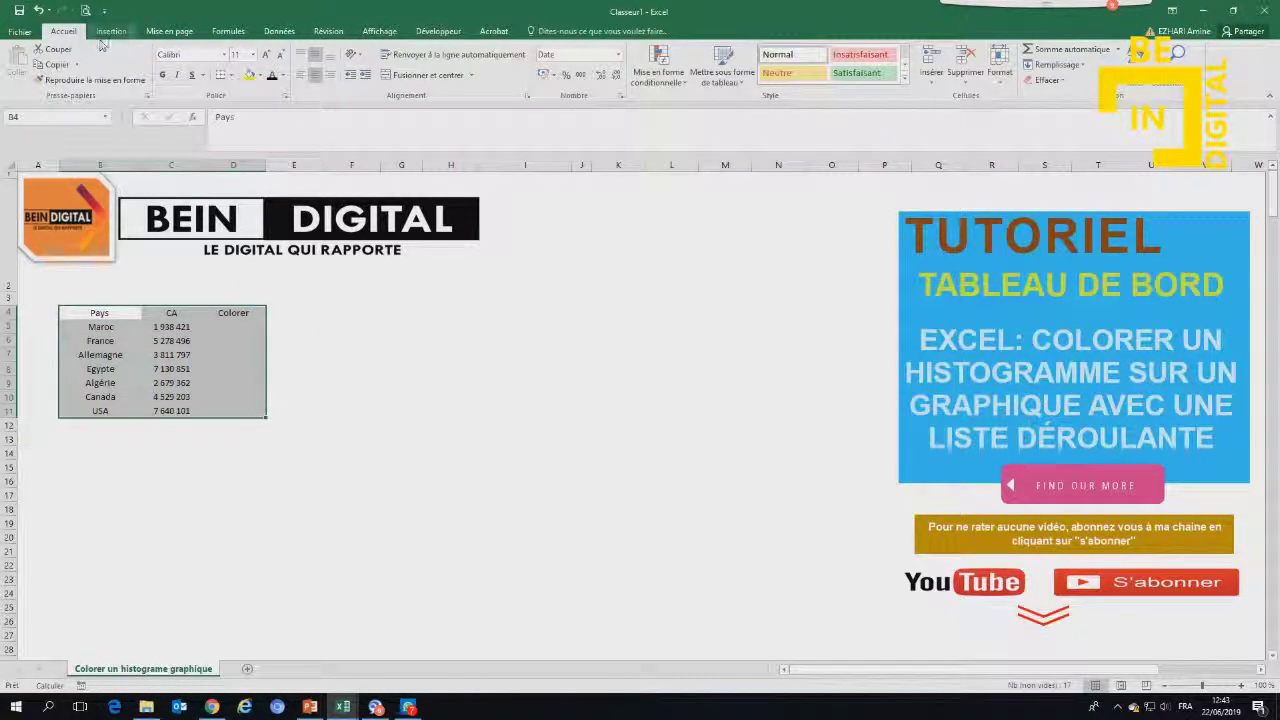
- Convert B4:D11 into a table with headers and an orange table style
left_click(111, 31)
left_click(131, 65)
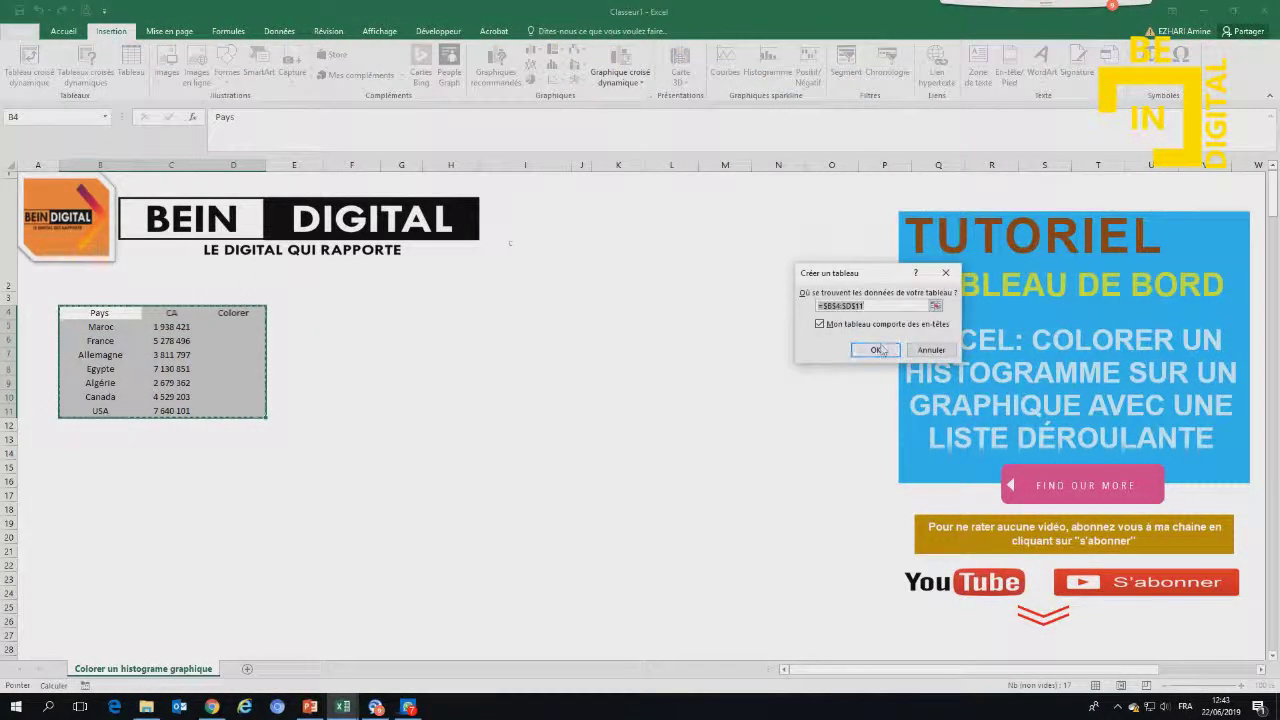
left_click(875, 349)
left_click(862, 62)
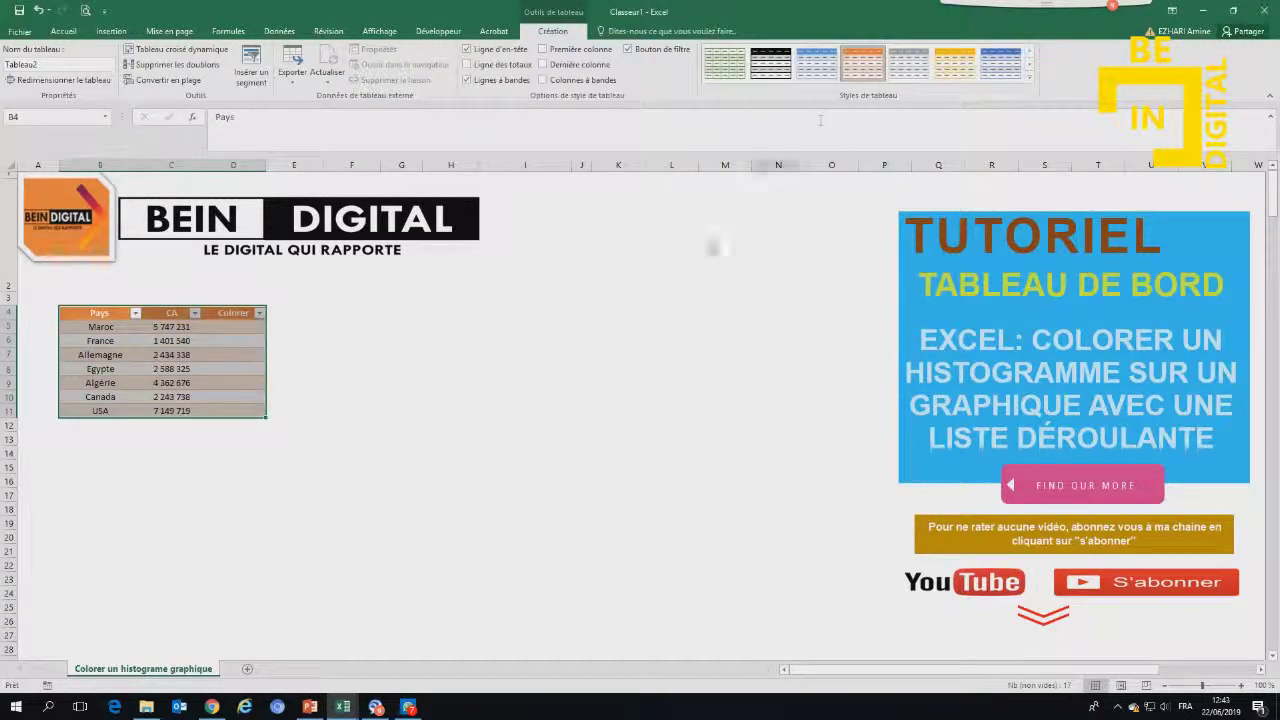
left_click(581, 397)
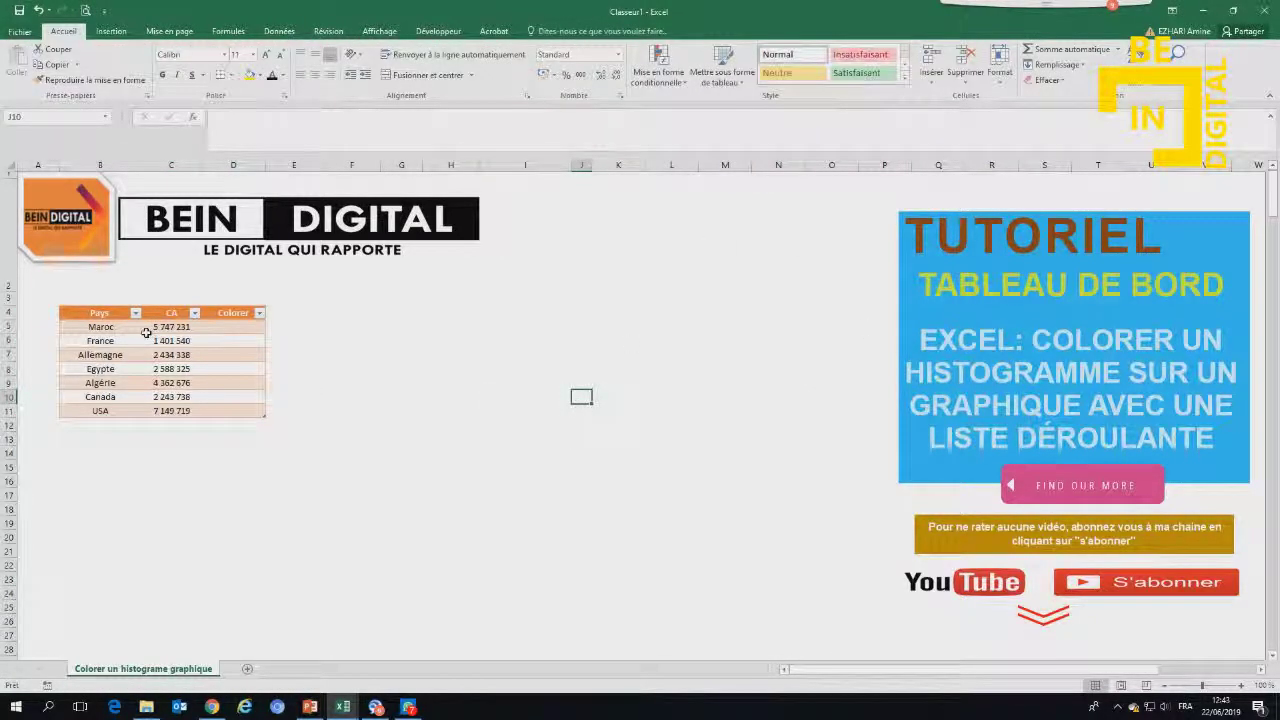
- Replace the CA formulas in C5:C11 with their values via Collage spécial
left_click_drag(170, 327, 170, 411)
right_click(169, 411)
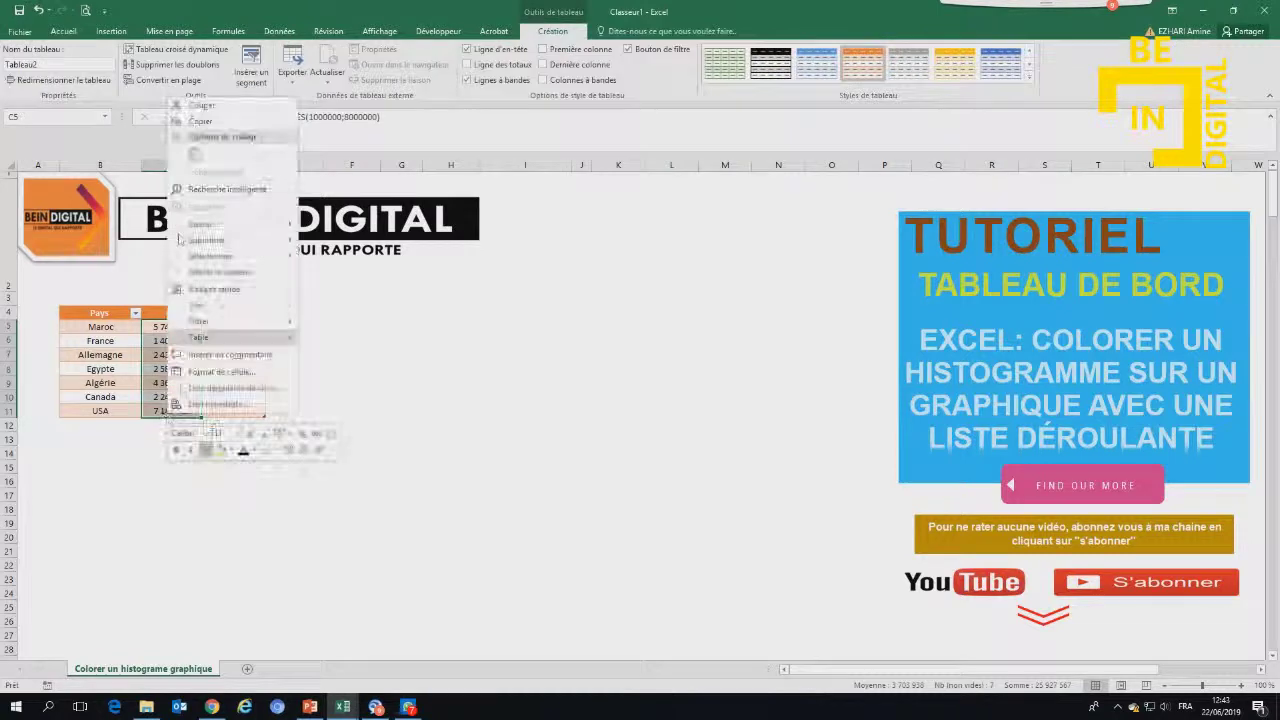
left_click(160, 327)
right_click(158, 329)
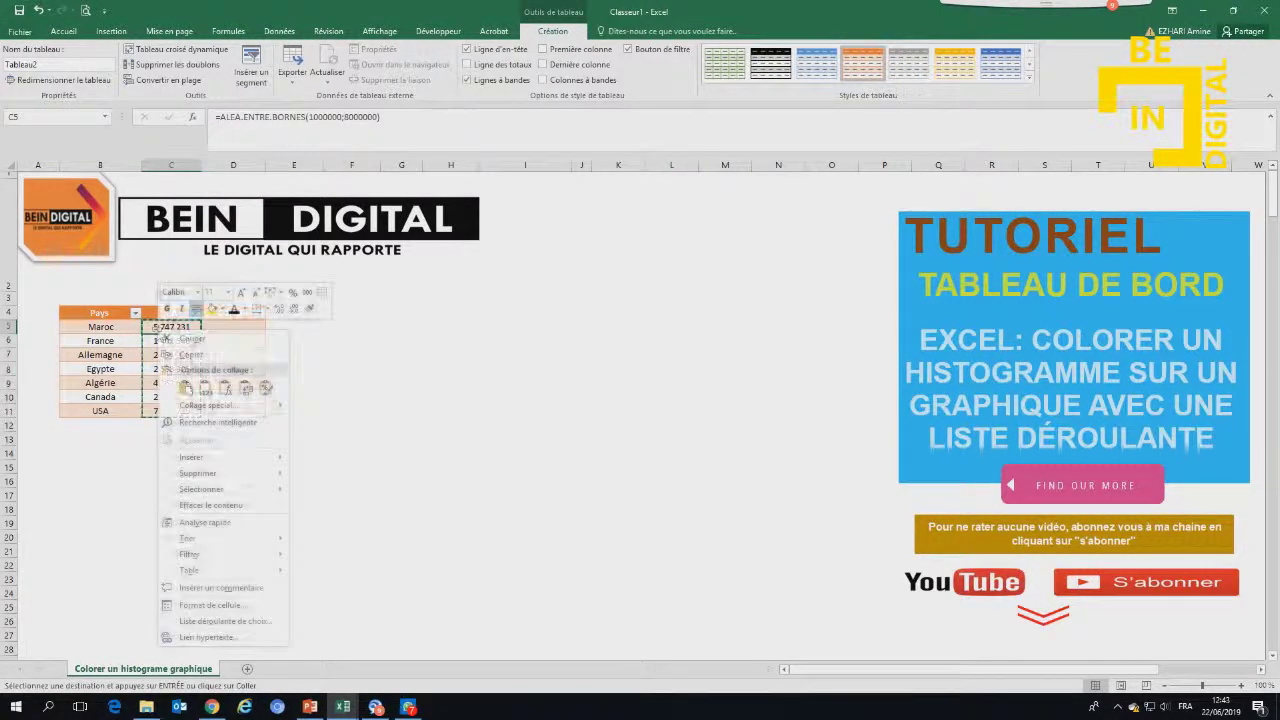
left_click(205, 388)
left_click(357, 378)
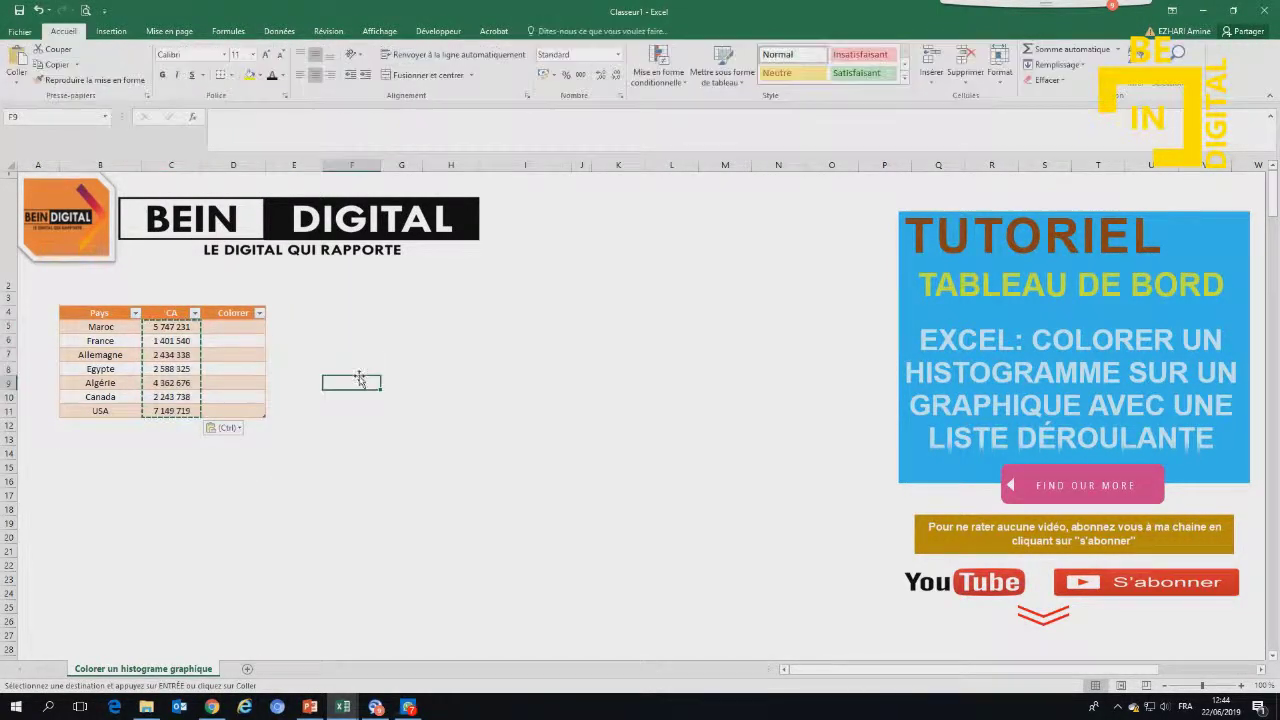
left_click(248, 326)
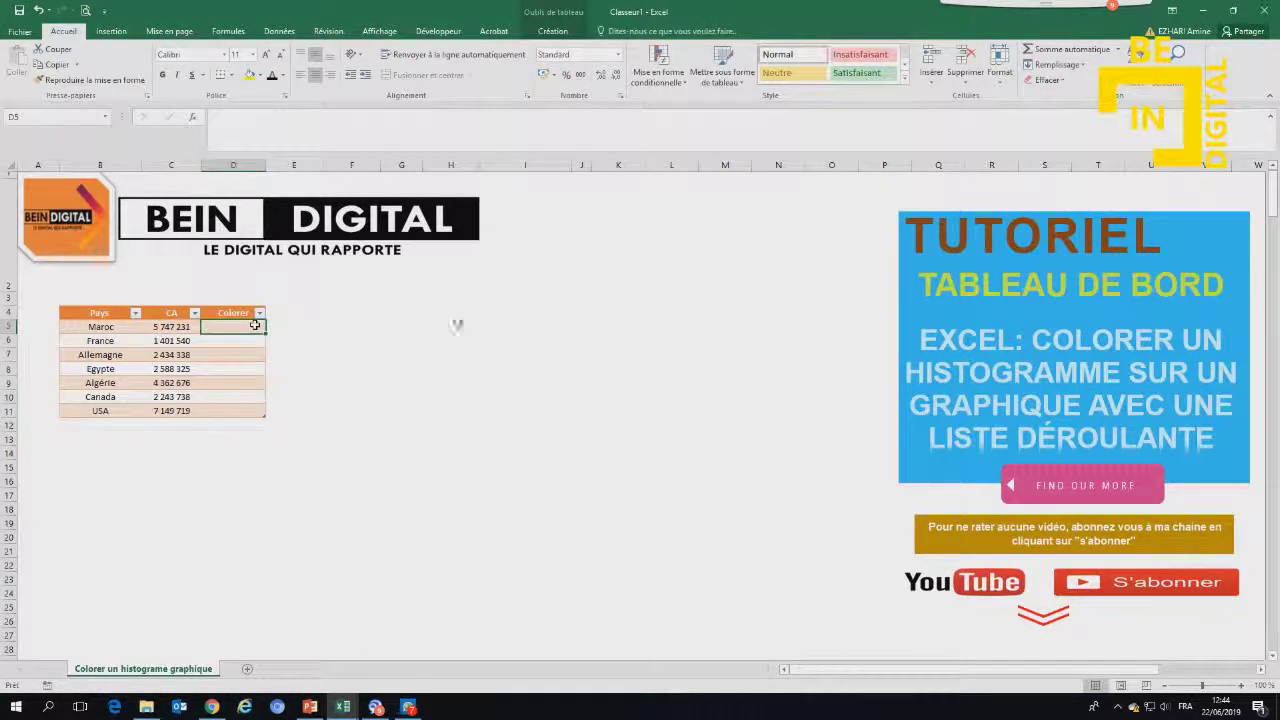
left_click(461, 295)
- Type Acolorer in H4 and give it the Maroc cell's table formatting
left_click(494, 311)
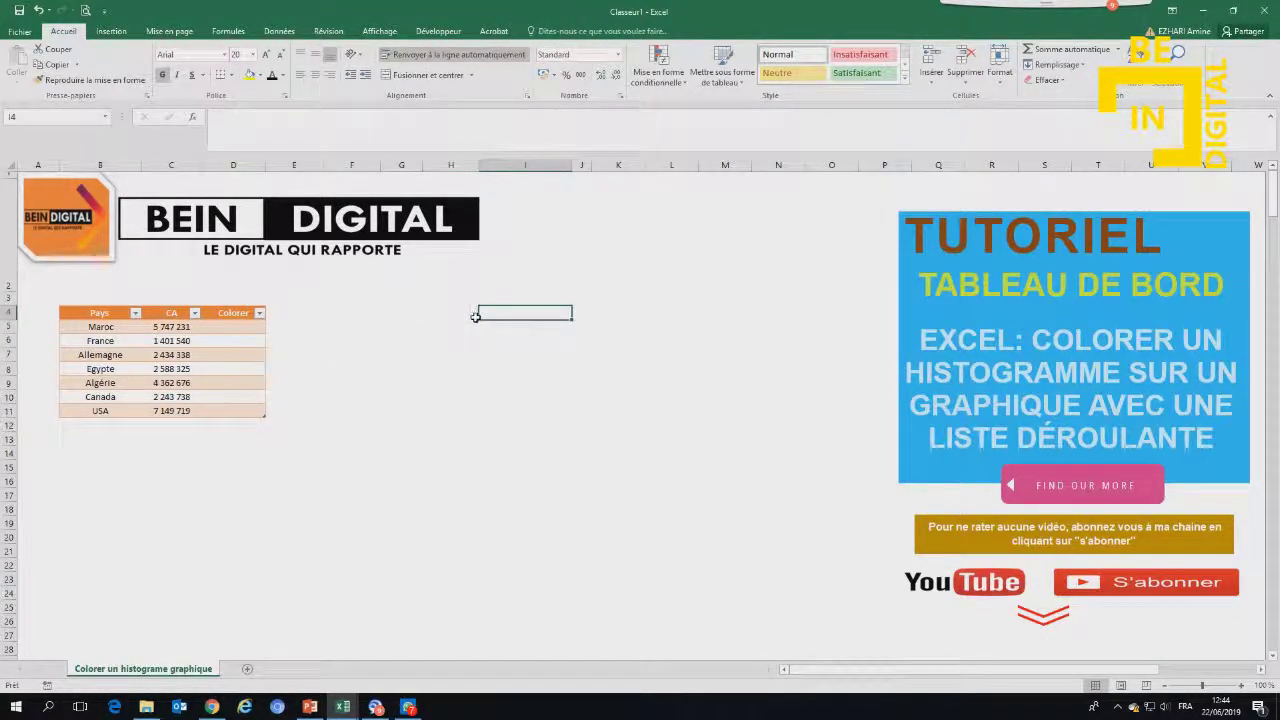
left_click(459, 316)
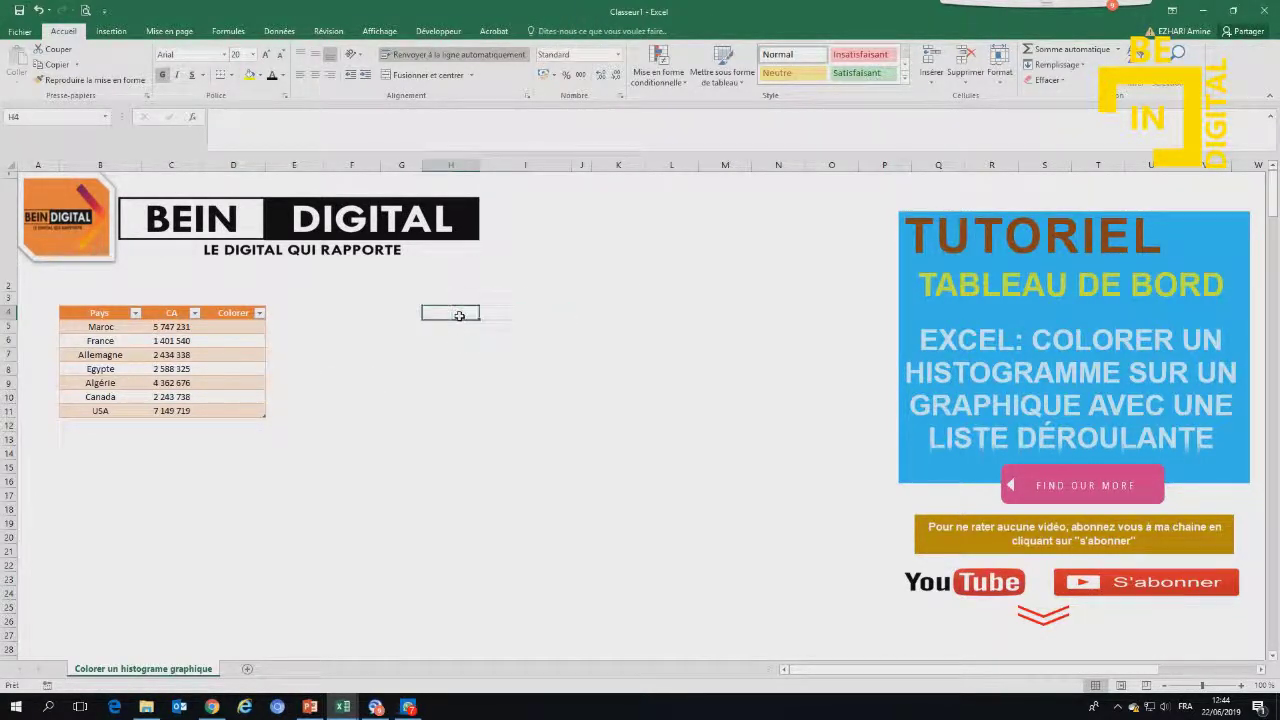
type("Acolorer")
key("ctrl+Return")
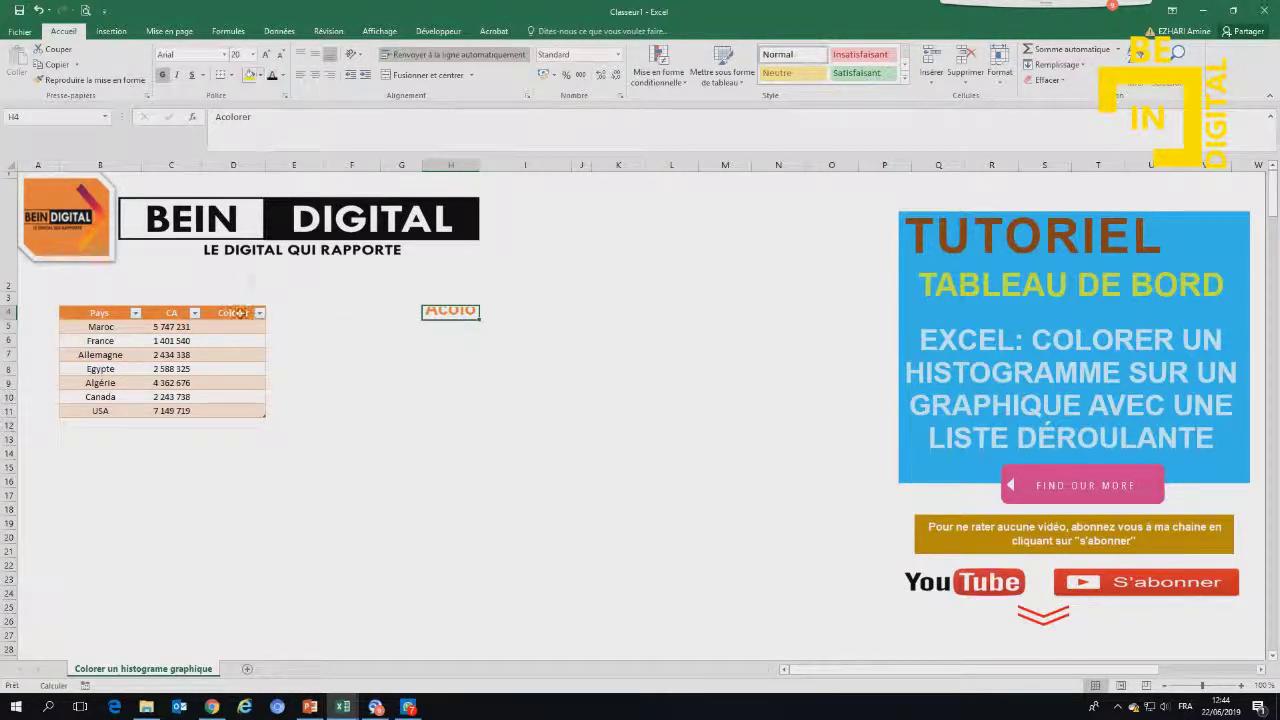
left_click(158, 326)
left_click(80, 79)
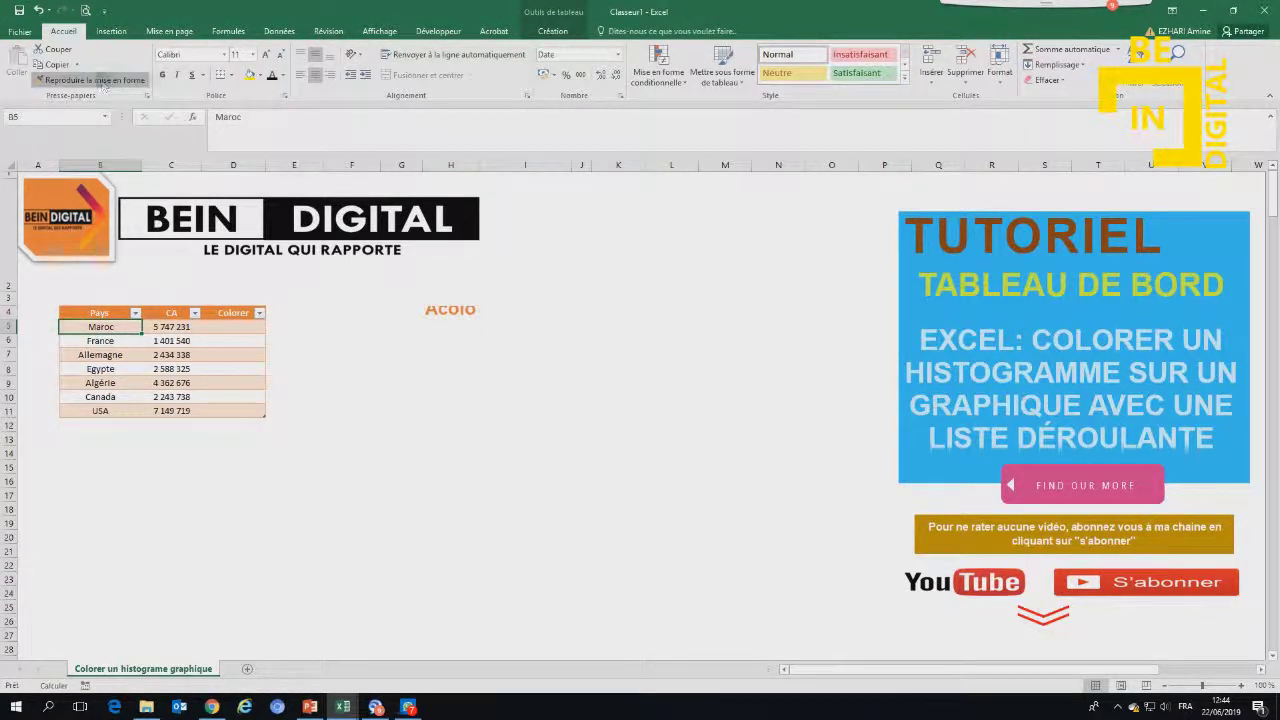
left_click(462, 312)
left_click(474, 365)
- Copy the orange Colorer header format from D4 onto I4
left_click(503, 312)
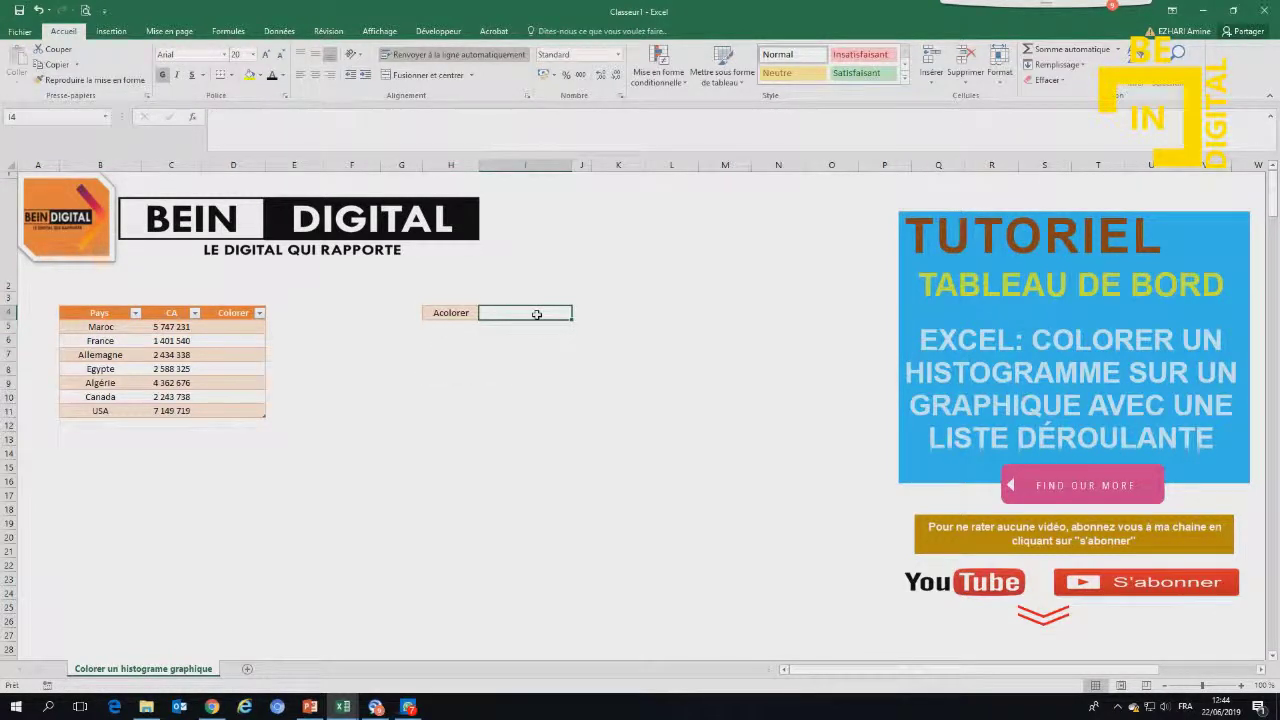
left_click(228, 314)
left_click(80, 79)
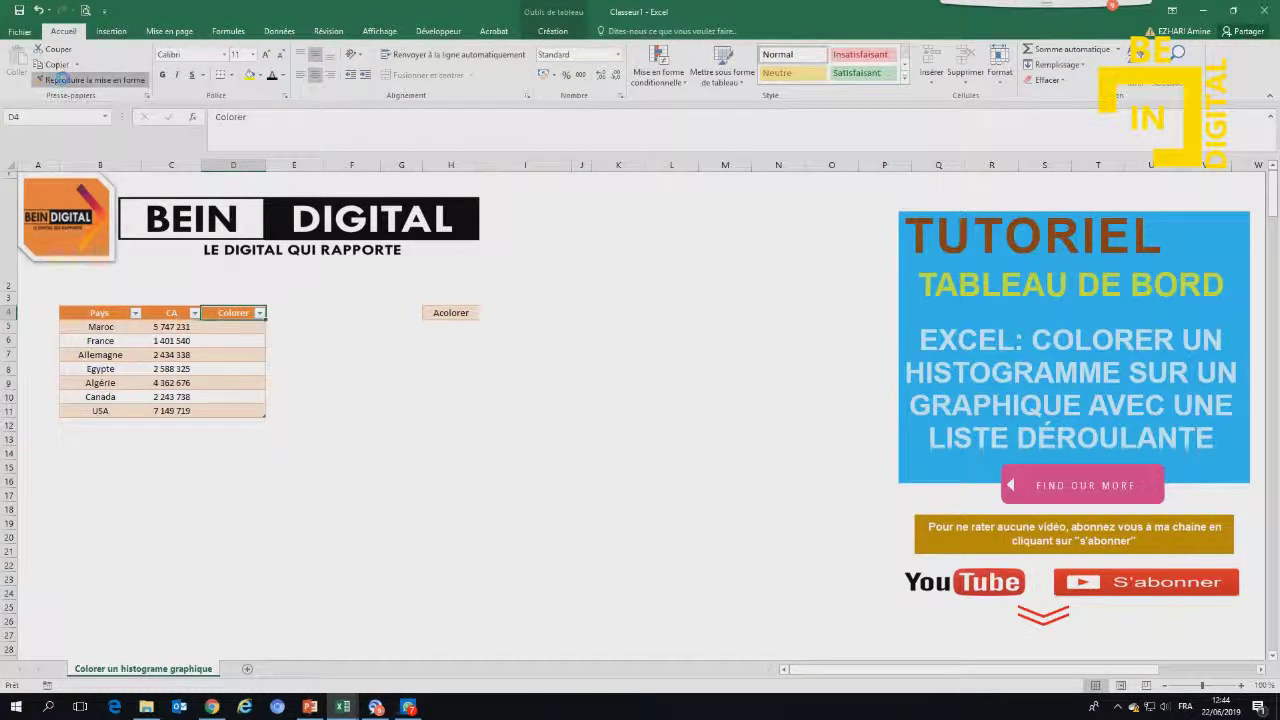
left_click(520, 312)
left_click(523, 397)
left_click(522, 312)
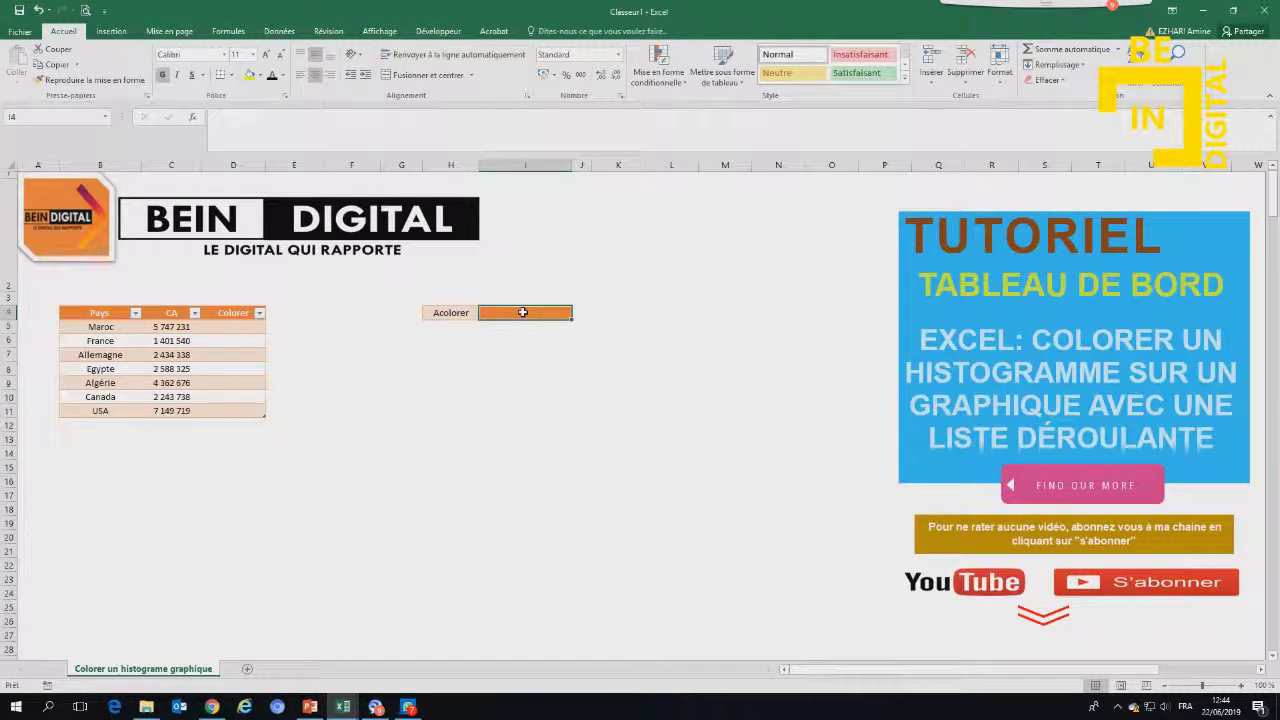
left_click(279, 31)
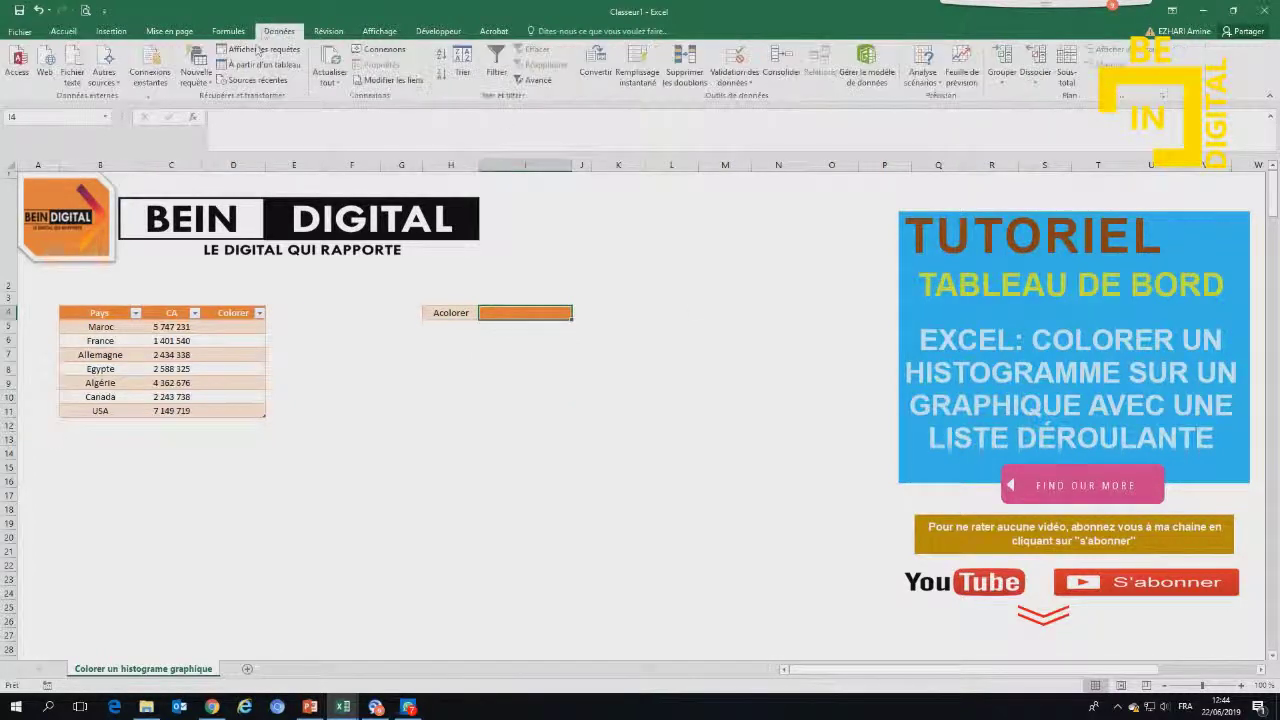
- Add a Liste data validation to I4 with source =$B$5:$B$11
left_click(735, 72)
left_click(852, 284)
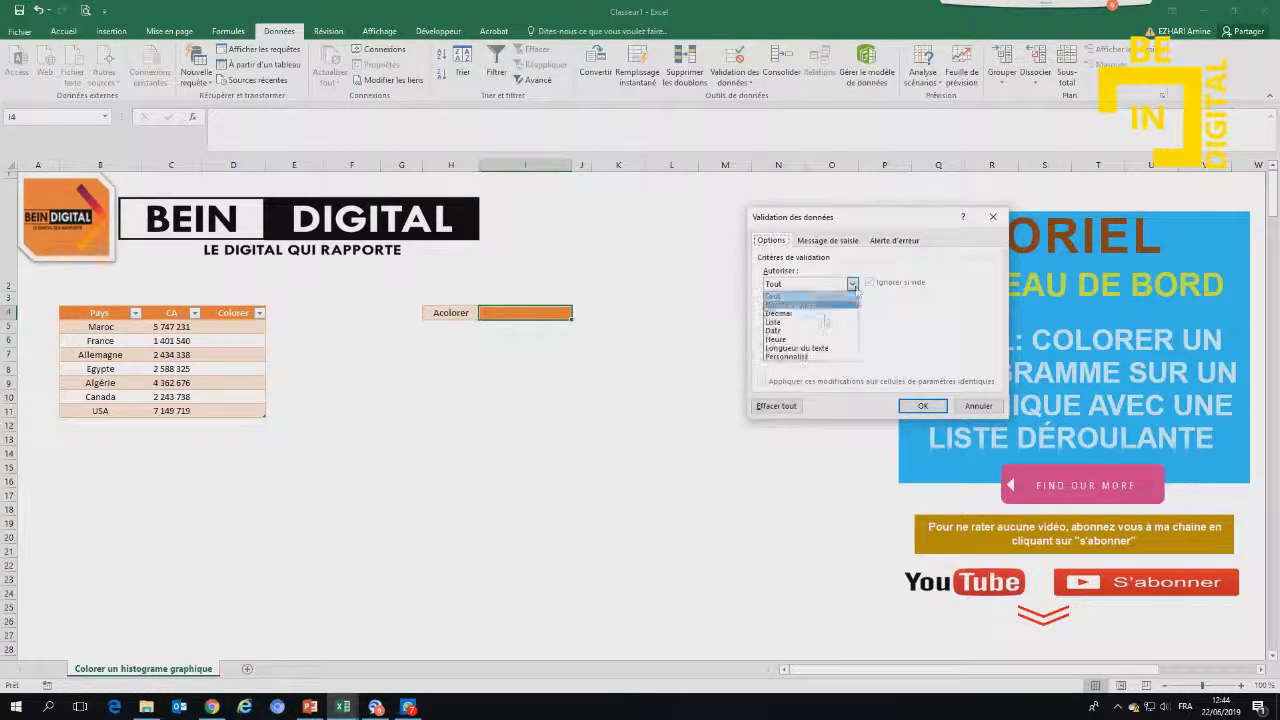
left_click(790, 325)
left_click(977, 338)
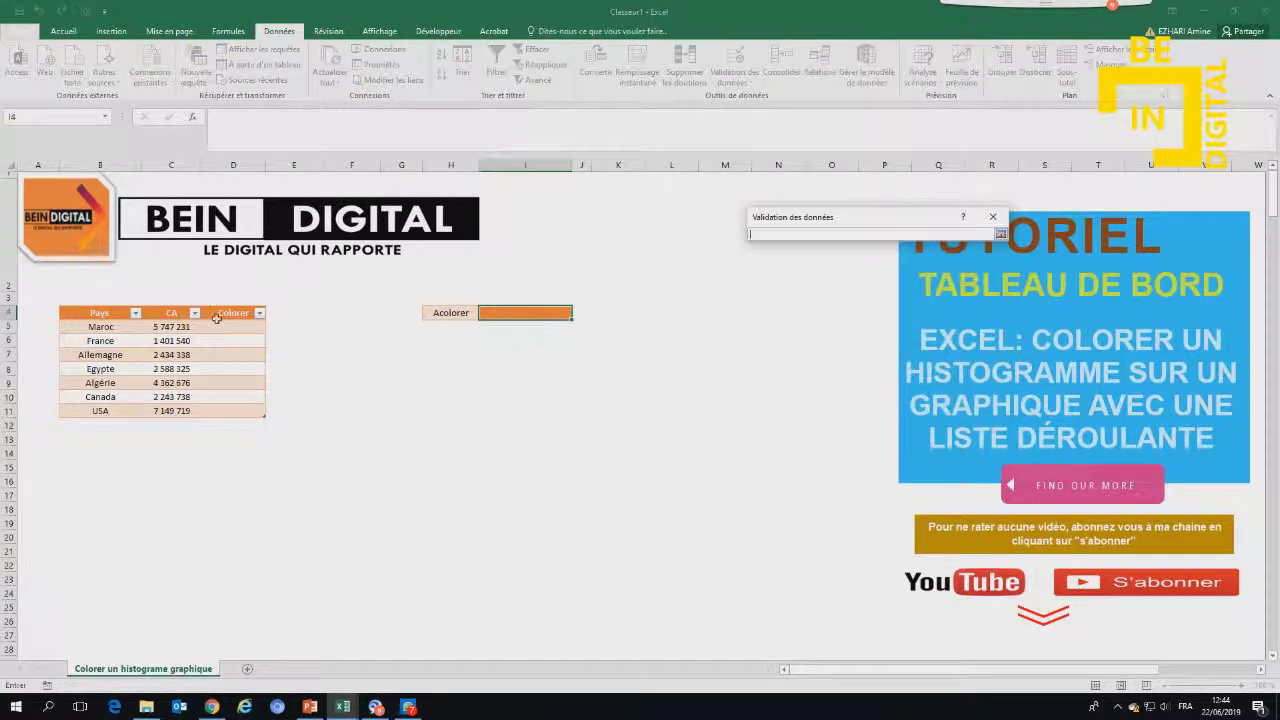
left_click_drag(100, 326, 104, 412)
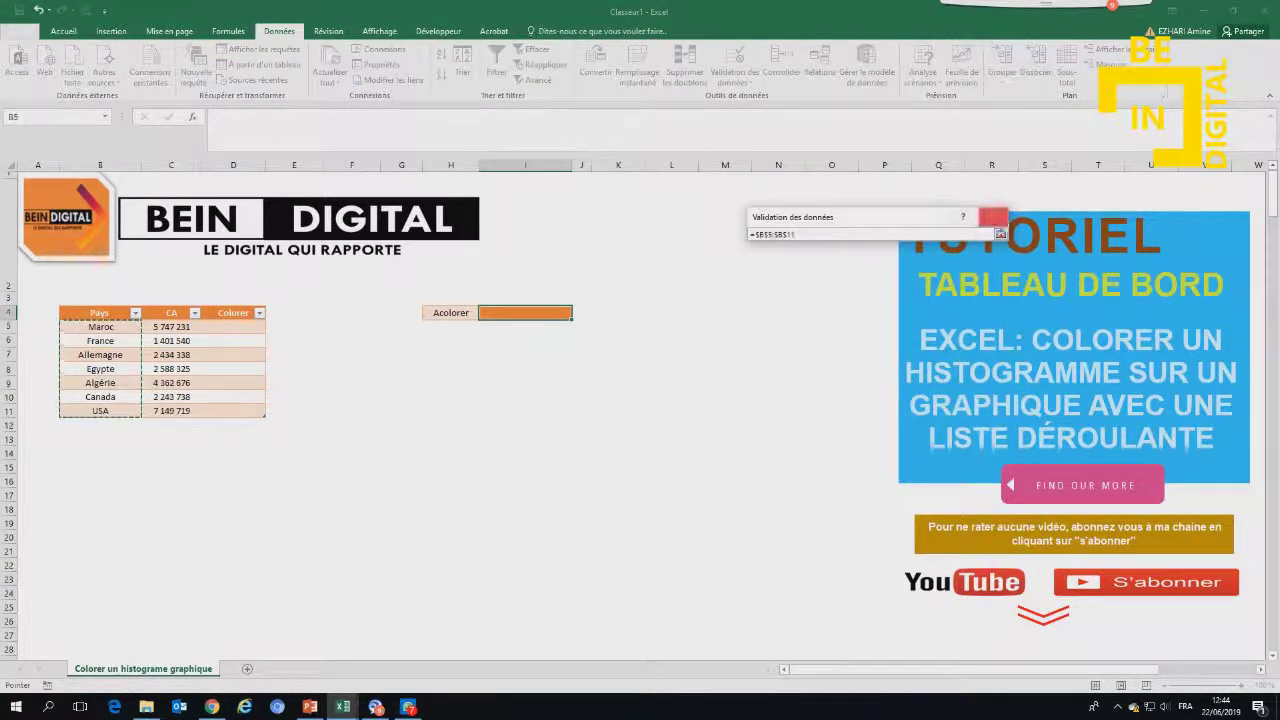
left_click(1000, 234)
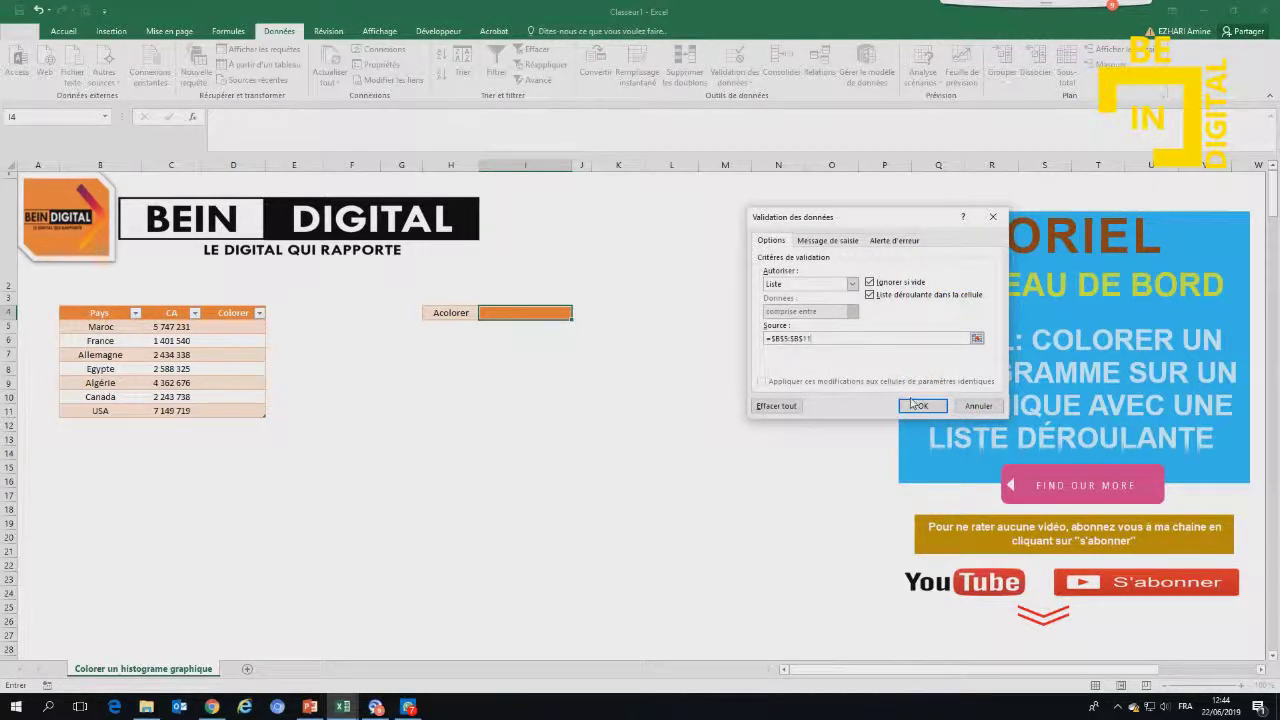
left_click(914, 405)
- Try Maroc and Egypte in the I4 dropdown, leaving it set to Canada
left_click(582, 314)
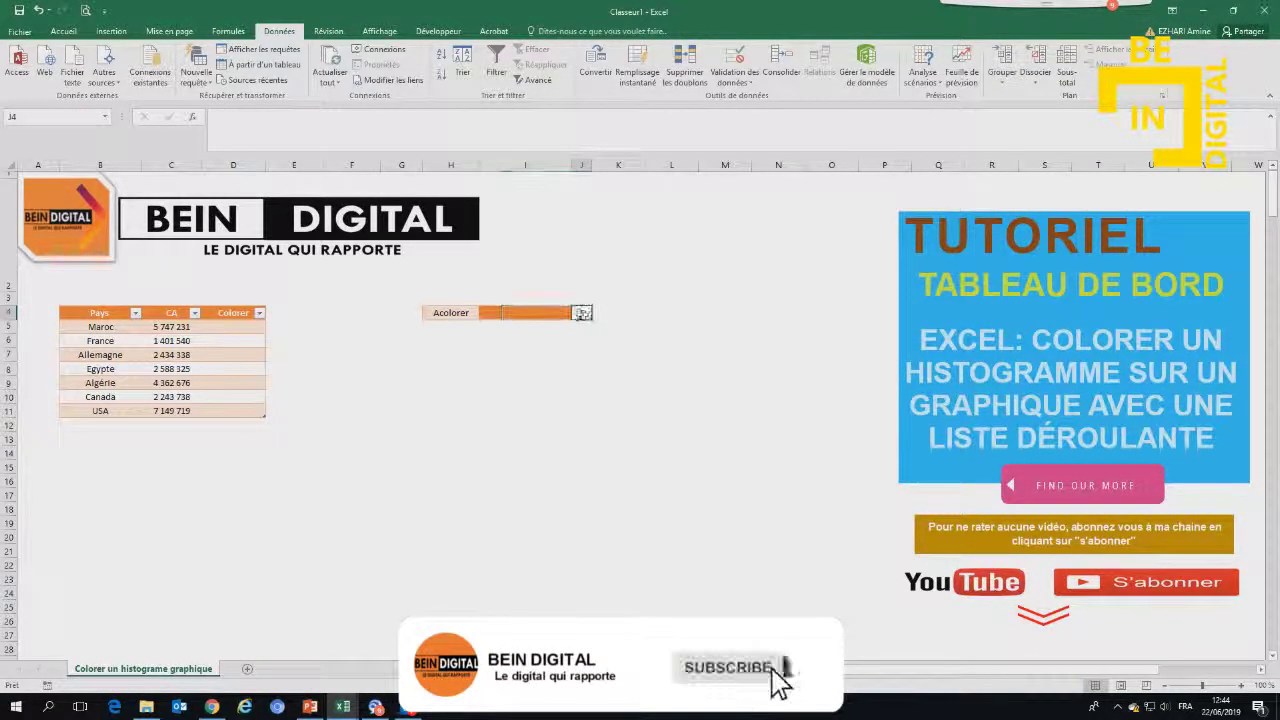
left_click(568, 313)
left_click(578, 314)
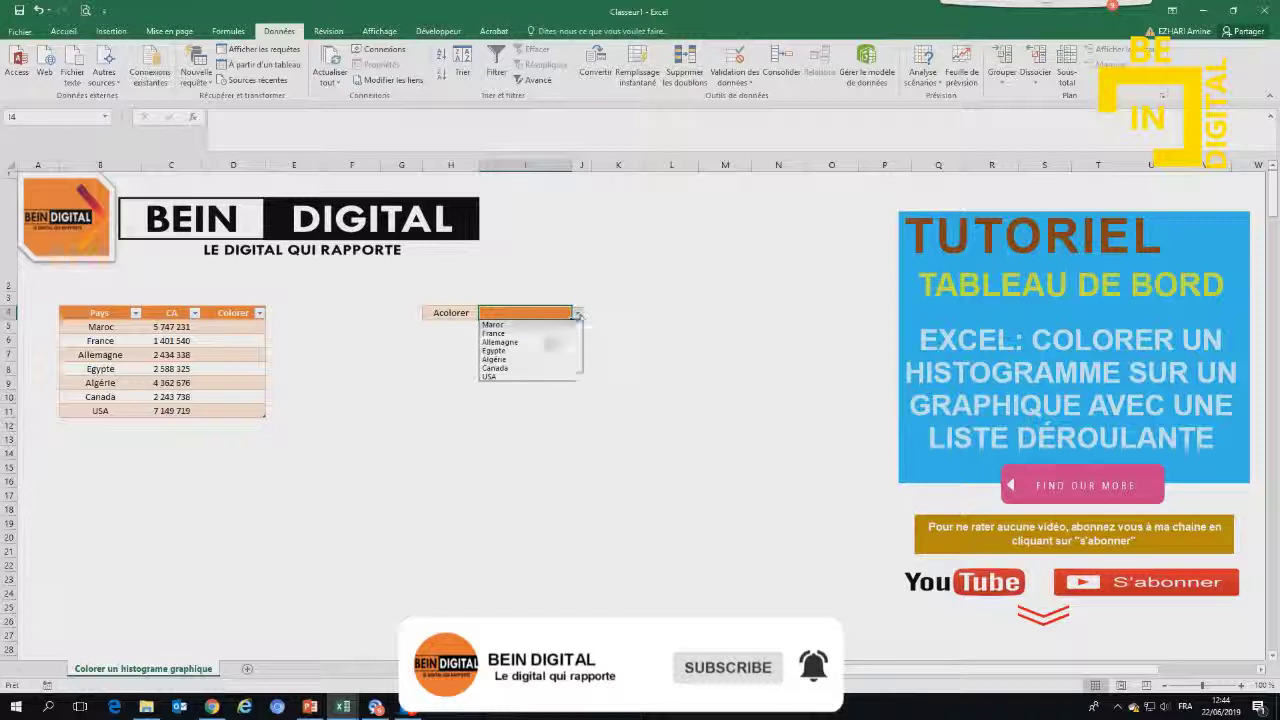
left_click(555, 323)
left_click(580, 316)
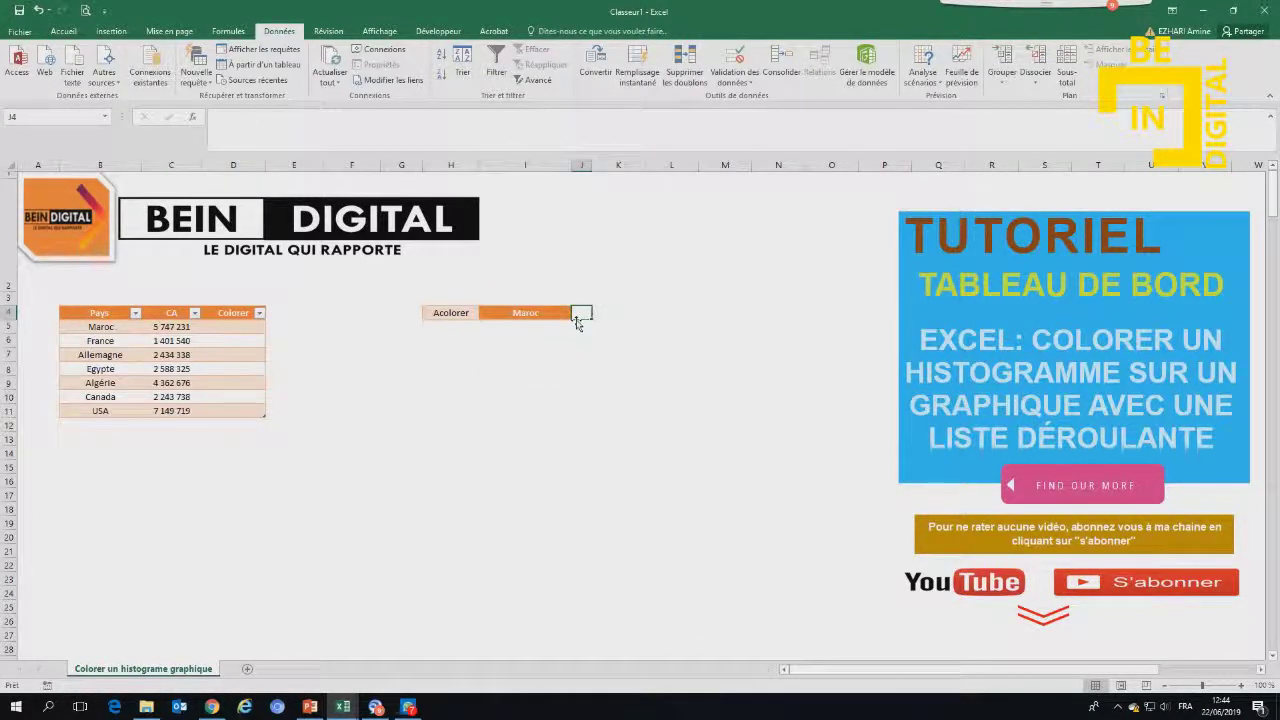
left_click(562, 313)
left_click(578, 314)
left_click(528, 351)
left_click(578, 314)
left_click(528, 369)
left_click(630, 328)
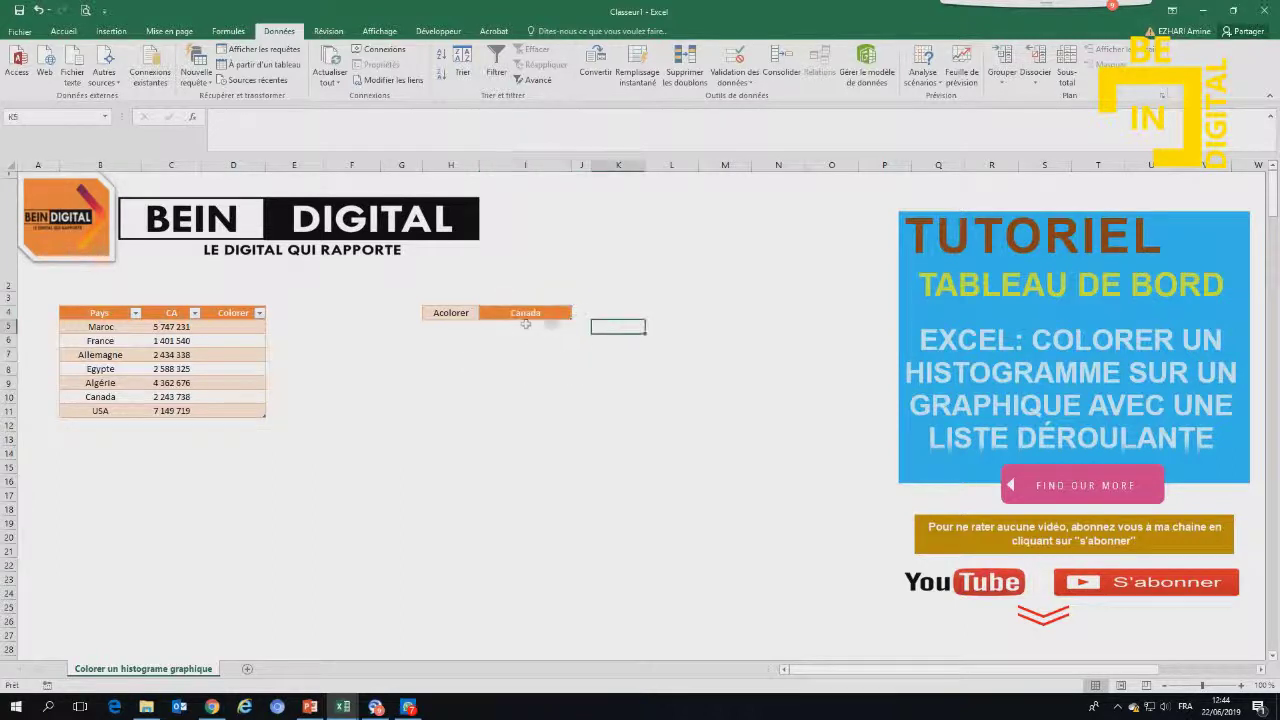
left_click(212, 334)
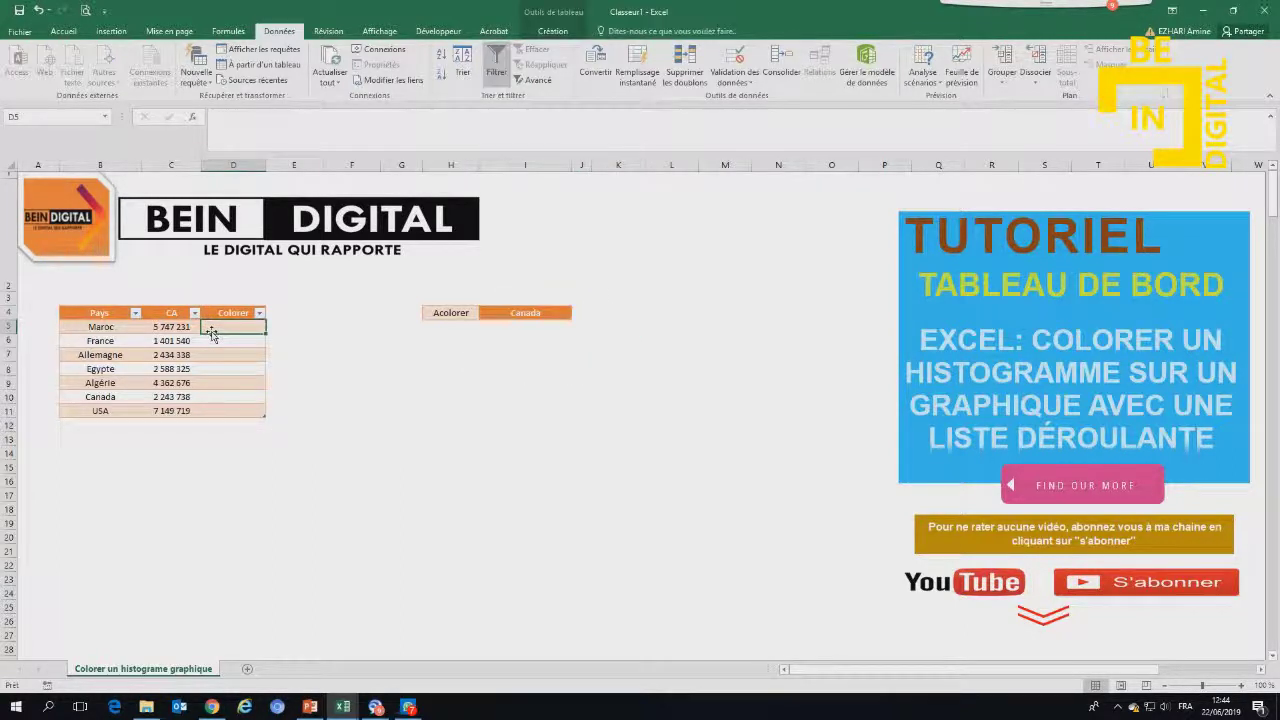
- Enter =SI([@[Pays]]=$I$4;C5;FAUX) in D5 to fill the Colorer column
type("=si")
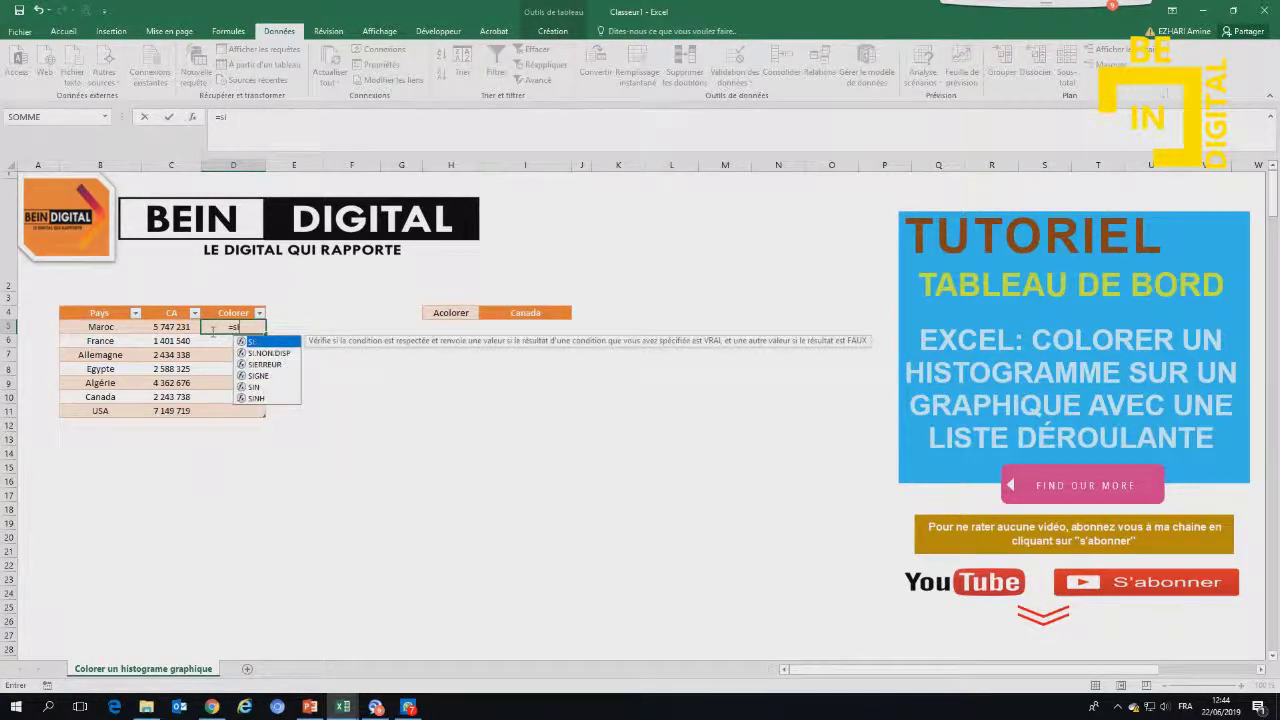
double_click(262, 342)
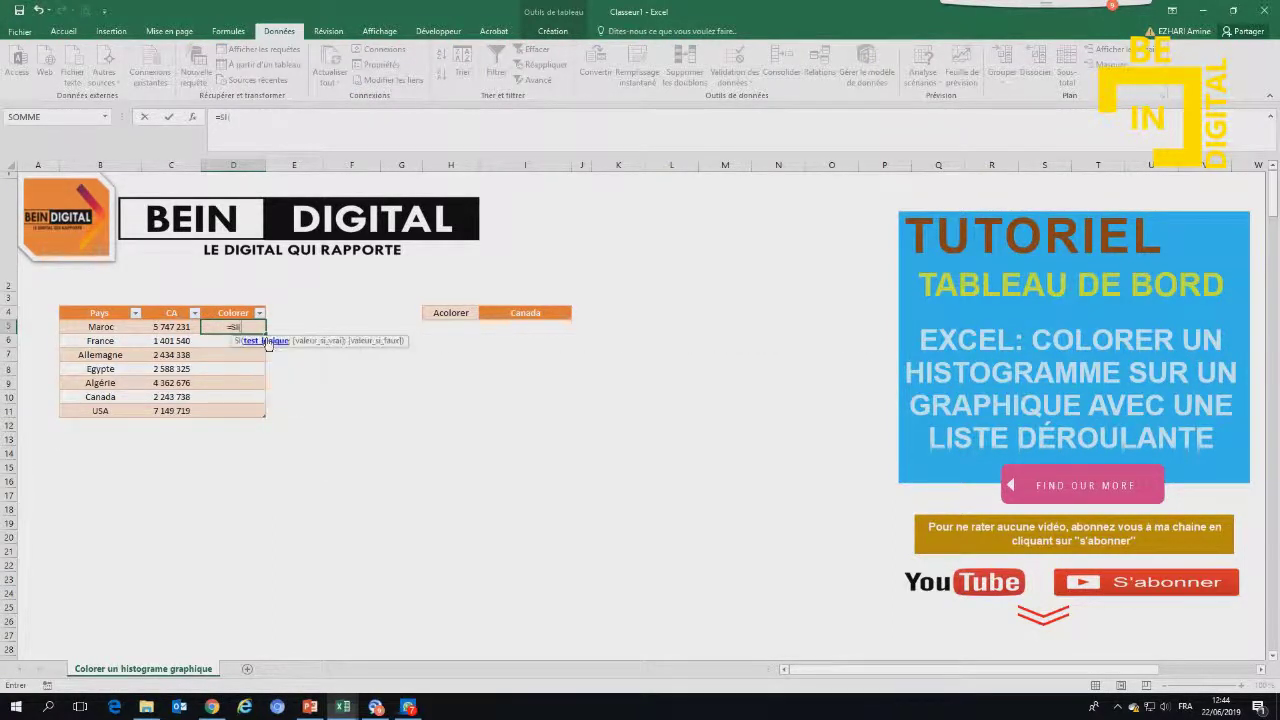
left_click(103, 327)
type("=")
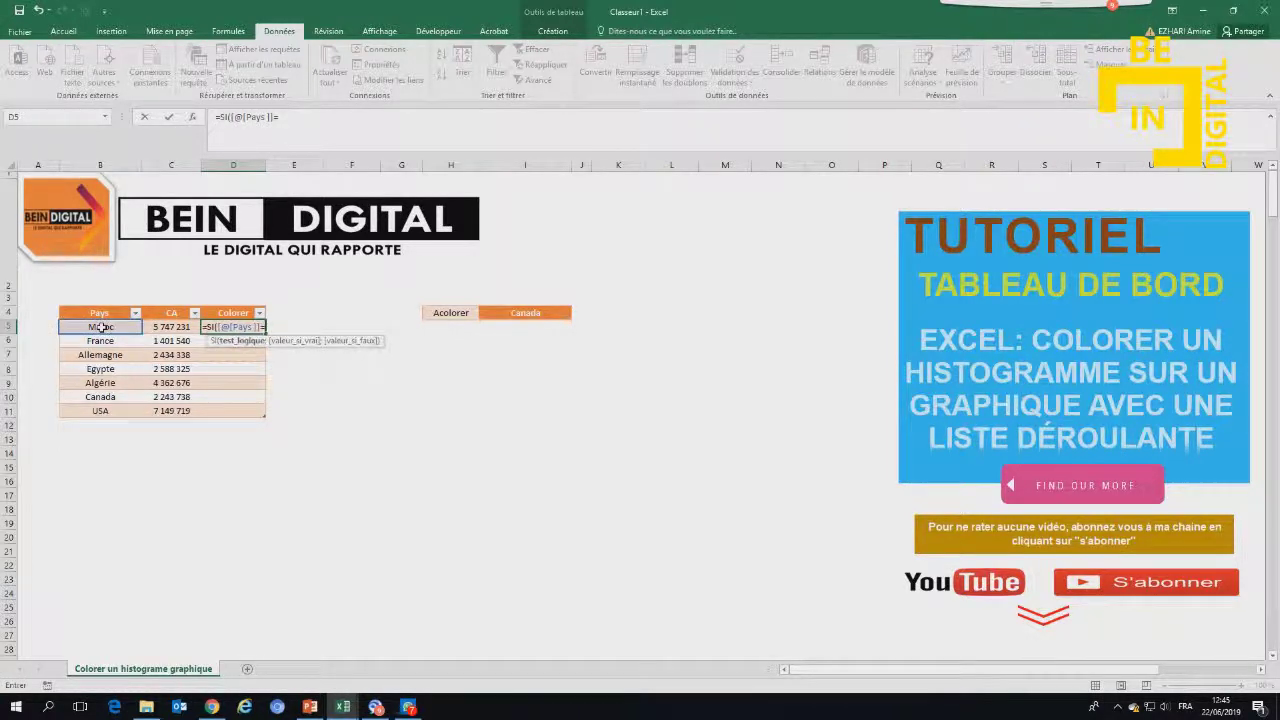
left_click(541, 314)
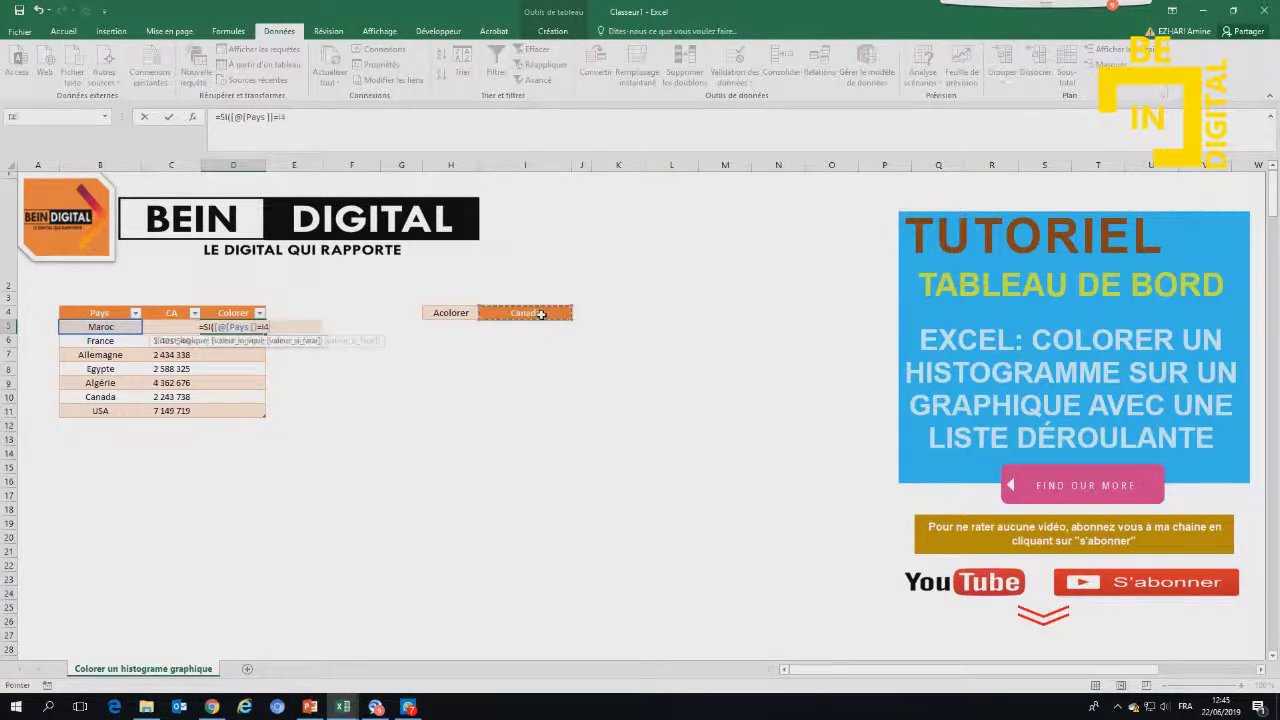
type("$I$4;")
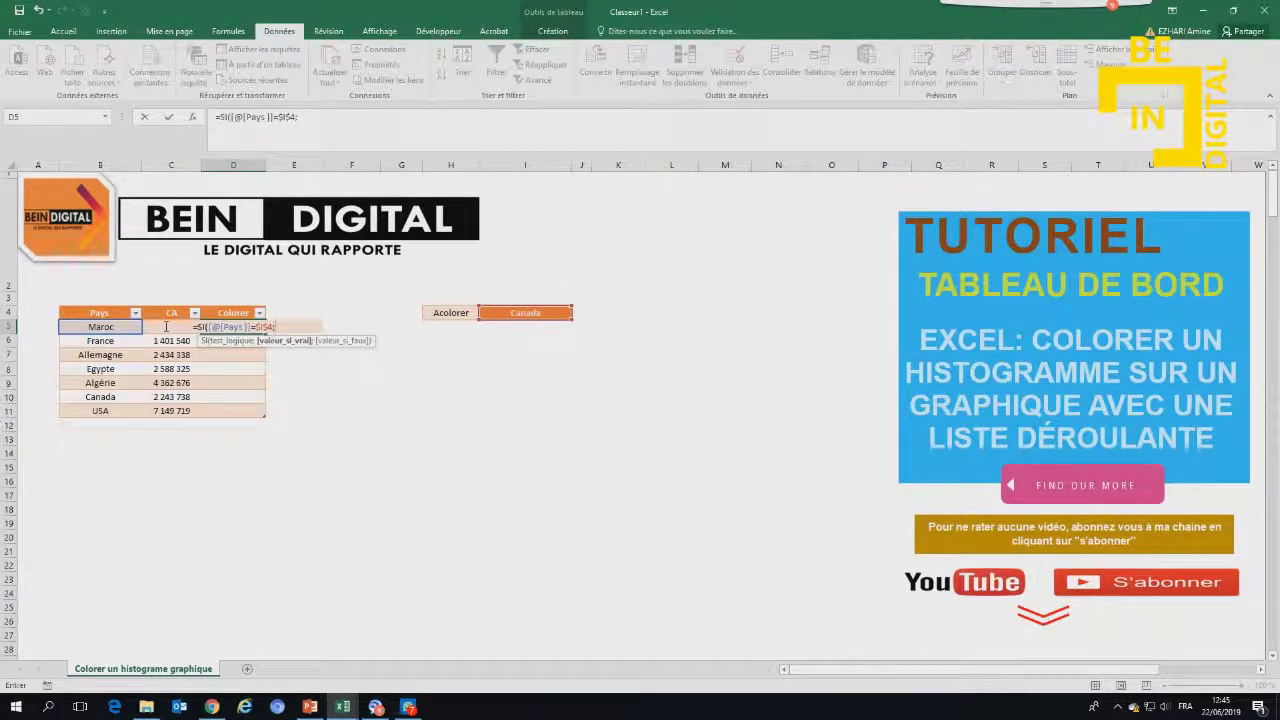
type("C")
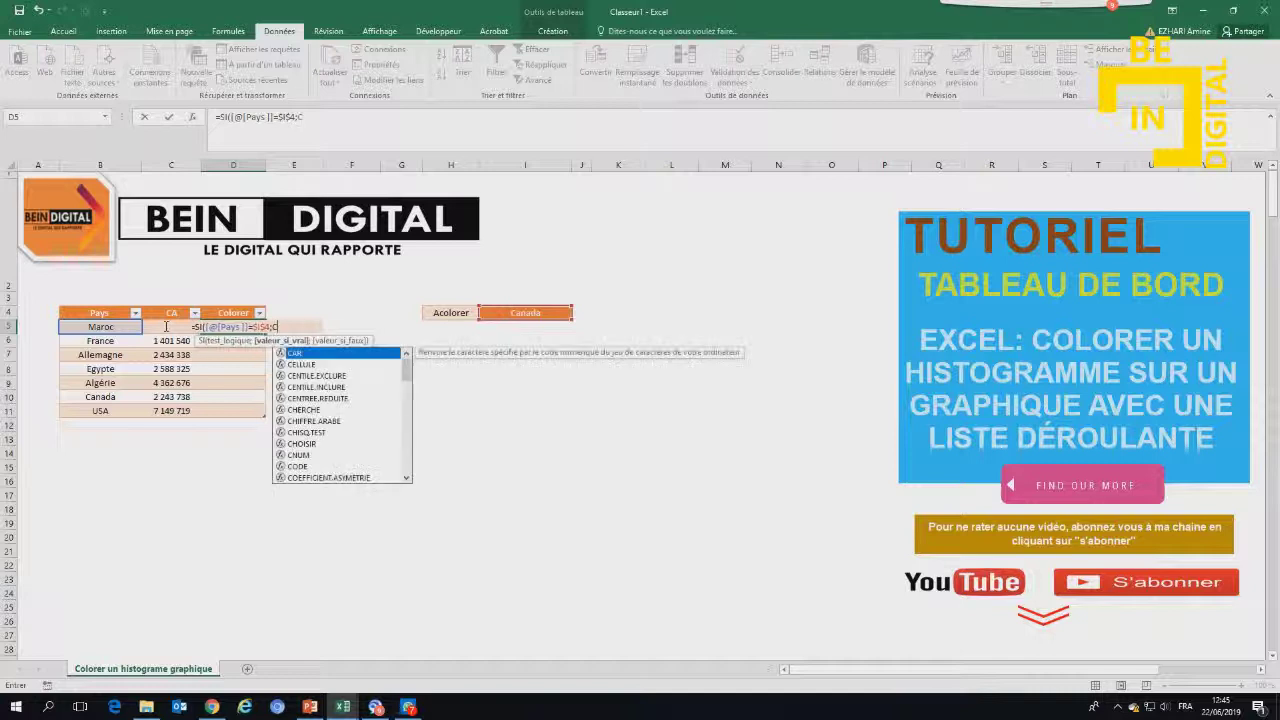
type("5")
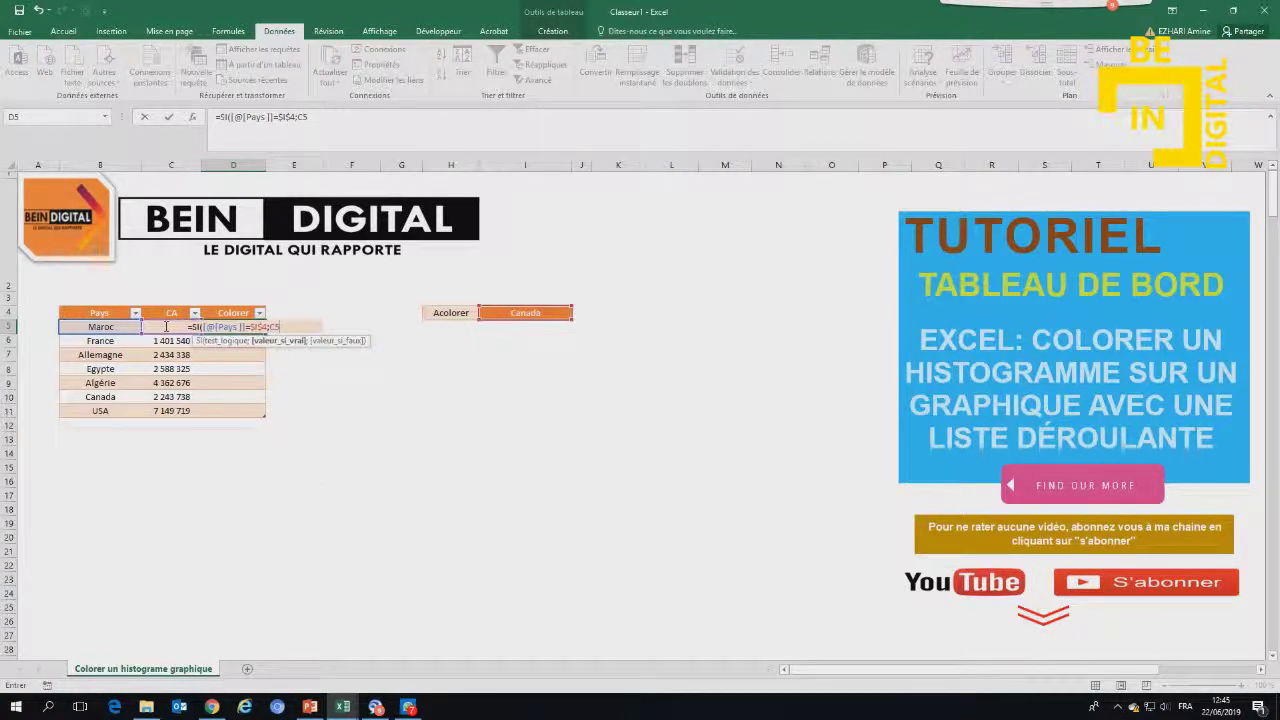
type(";")
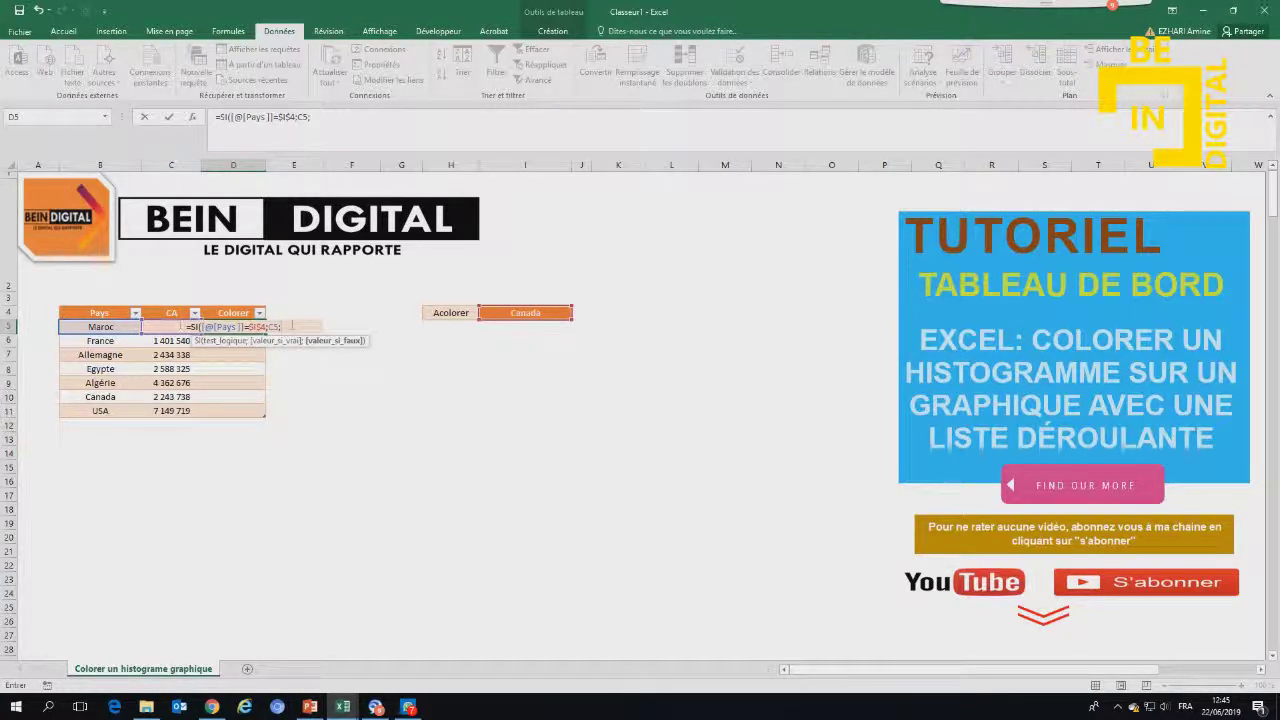
type("Fau")
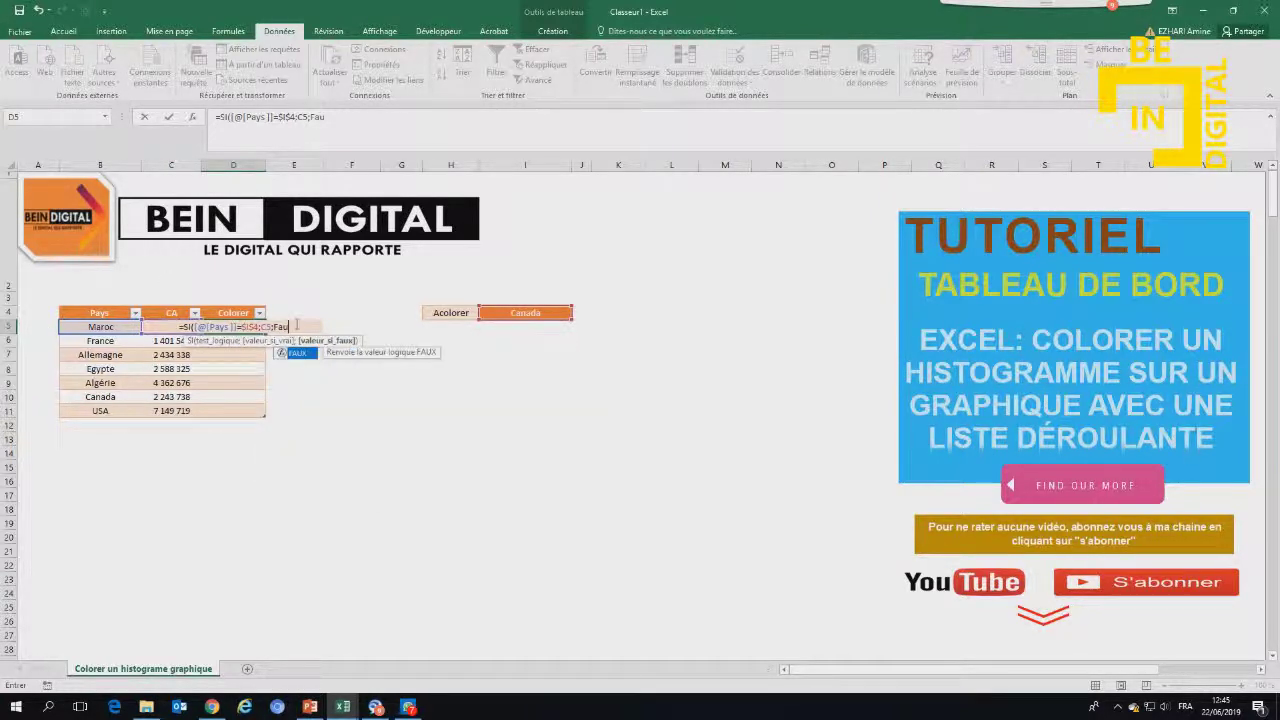
double_click(300, 354)
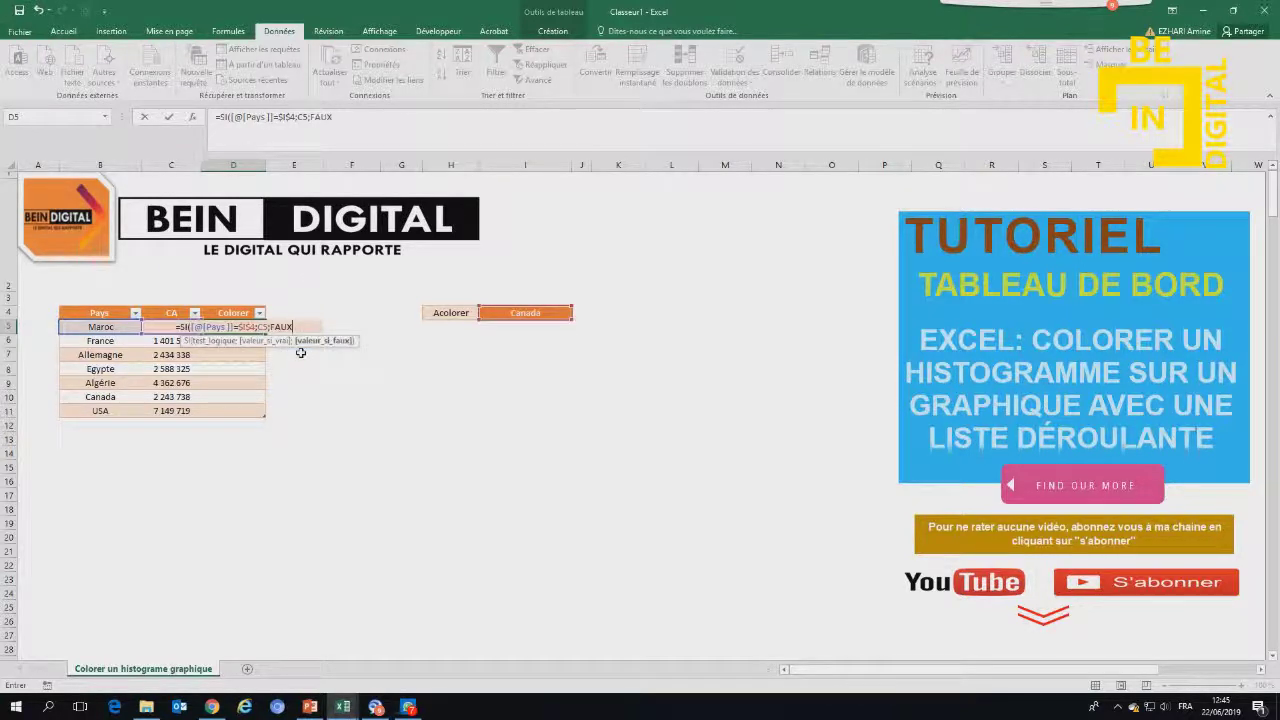
key("Return")
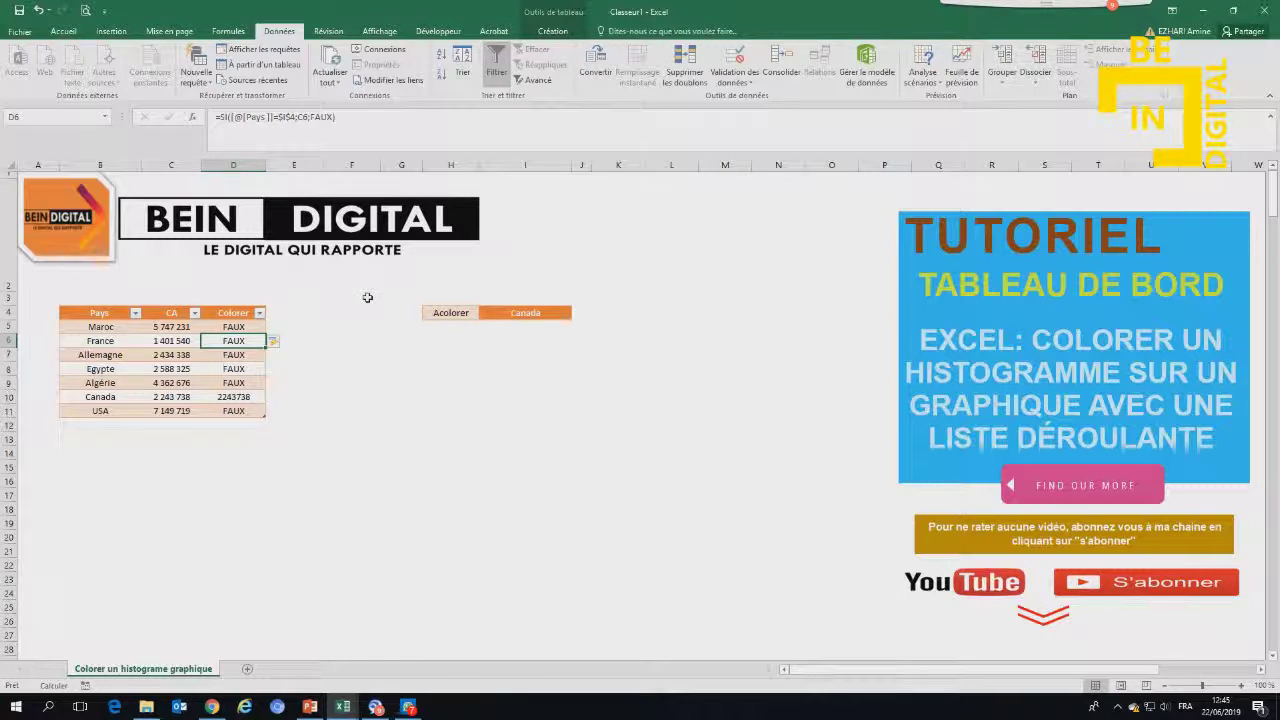
- Copy the CA number format onto Colorer values D5:D11 with Format Painter
left_click(237, 396)
left_click_drag(160, 327, 172, 410)
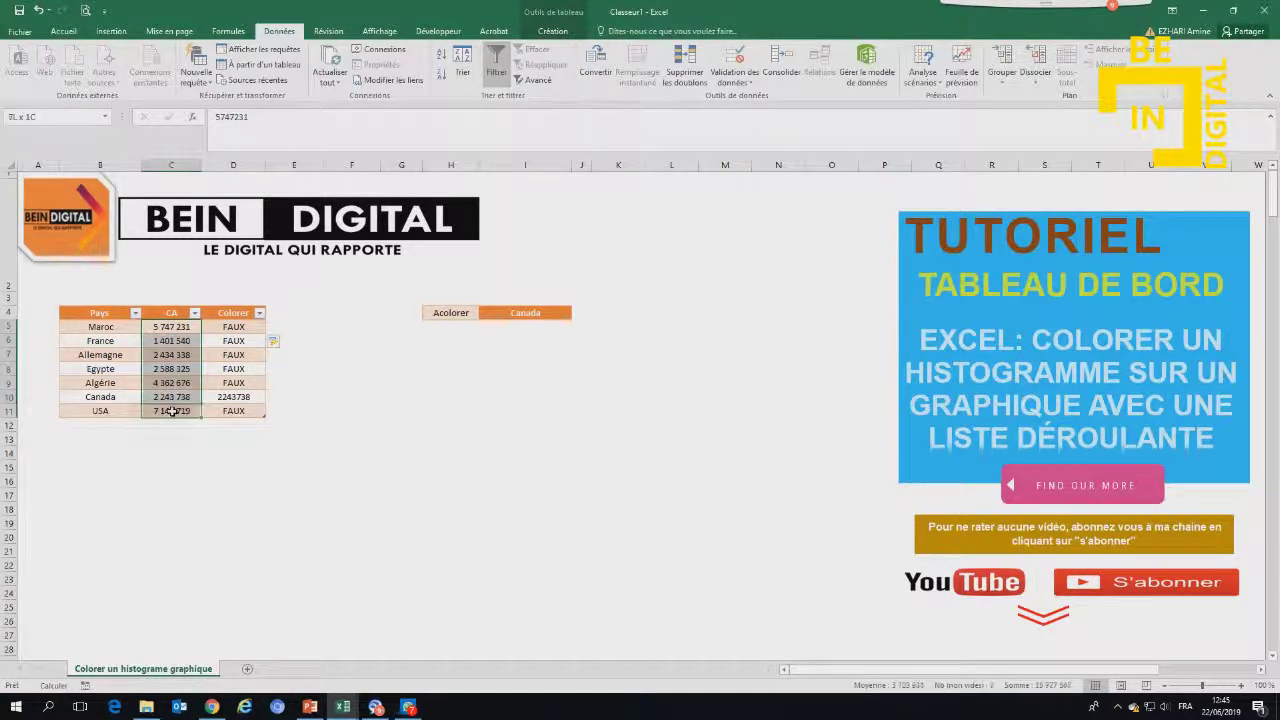
left_click(63, 31)
left_click(44, 82)
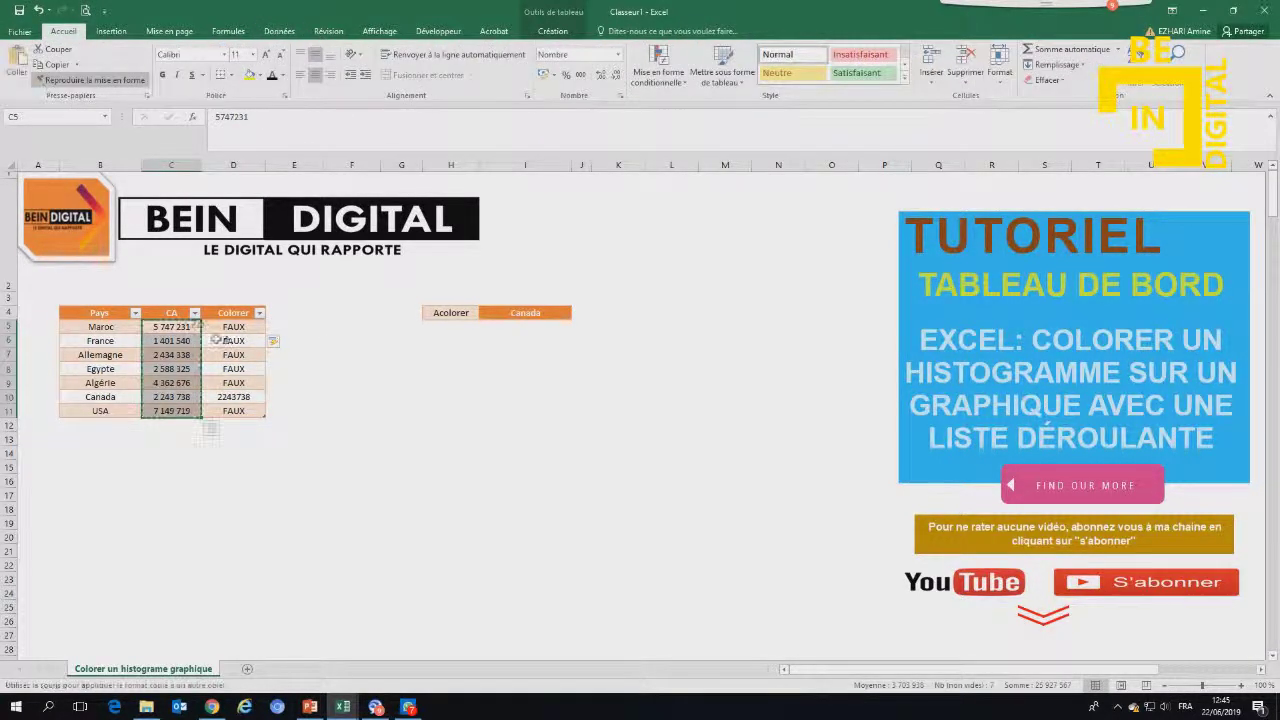
left_click_drag(223, 327, 233, 410)
- Cycle I4 through Egypte and Allemagne, ending on France, and select the table
left_click(550, 316)
left_click(577, 314)
left_click(540, 350)
left_click(577, 313)
left_click(530, 341)
left_click(577, 314)
left_click(525, 341)
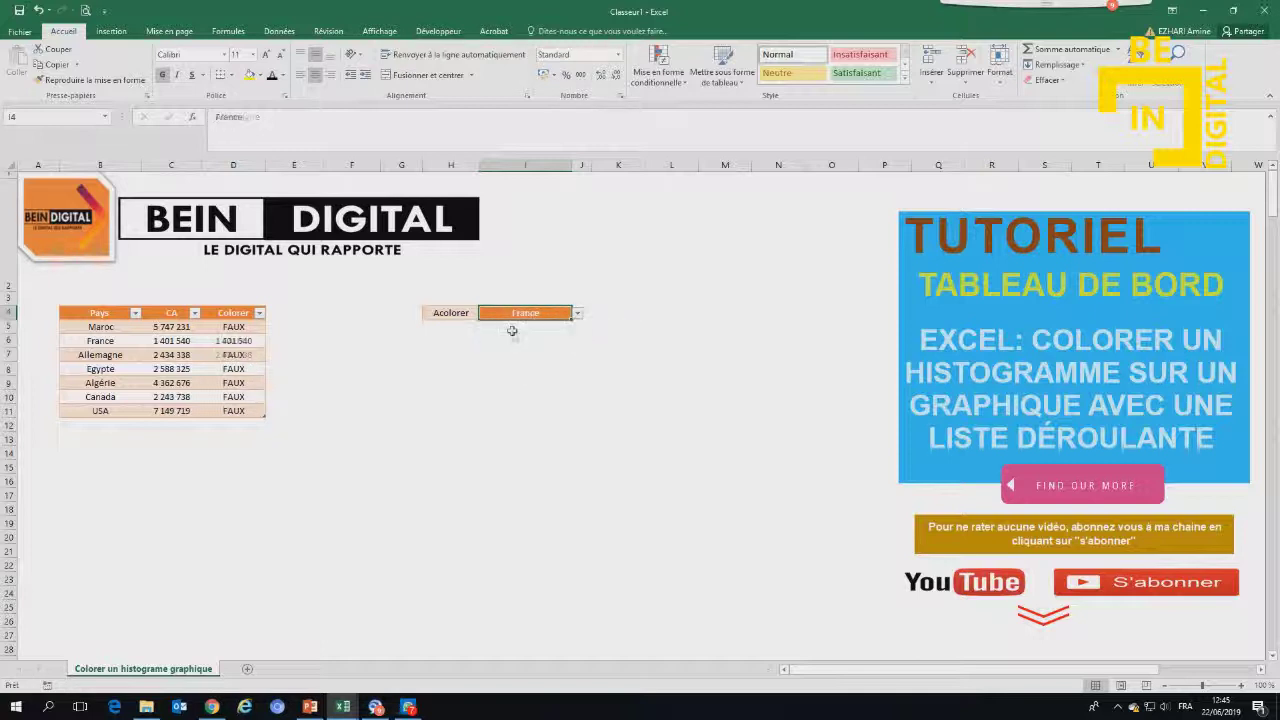
left_click(581, 341)
left_click_drag(104, 314, 240, 410)
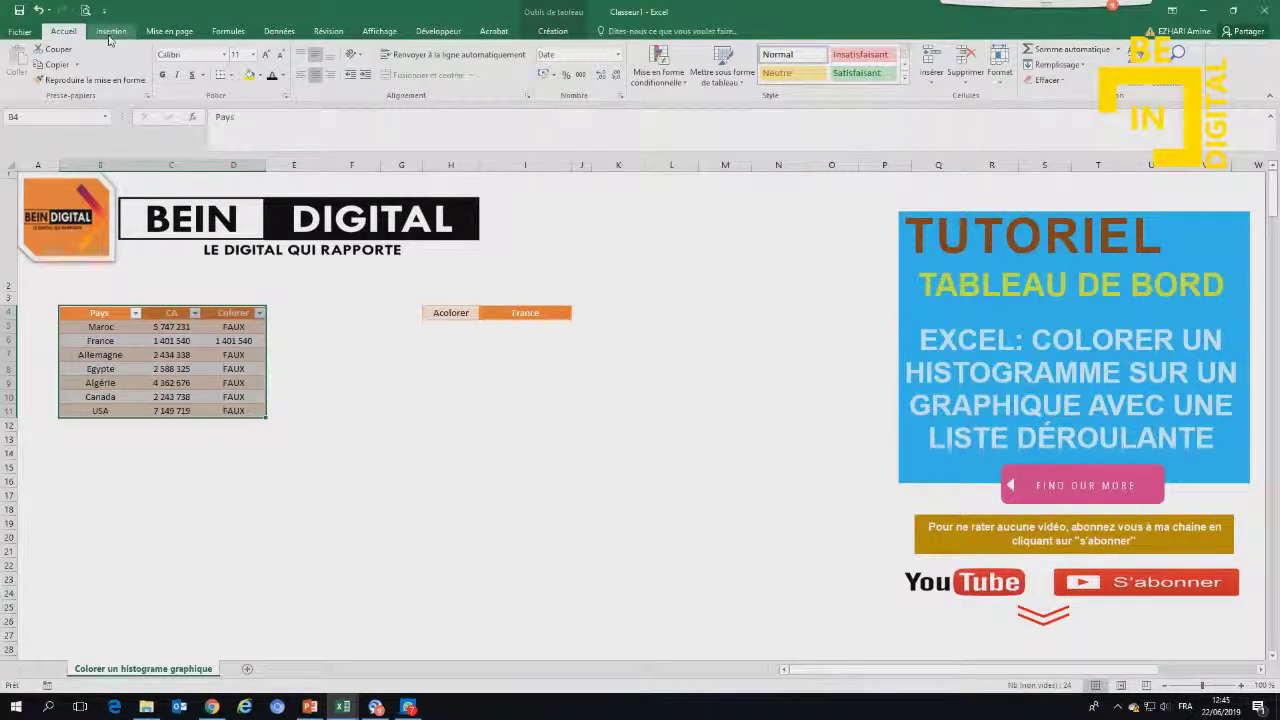
- Insert a clustered column chart (Histogramme groupé) from the table
left_click(111, 31)
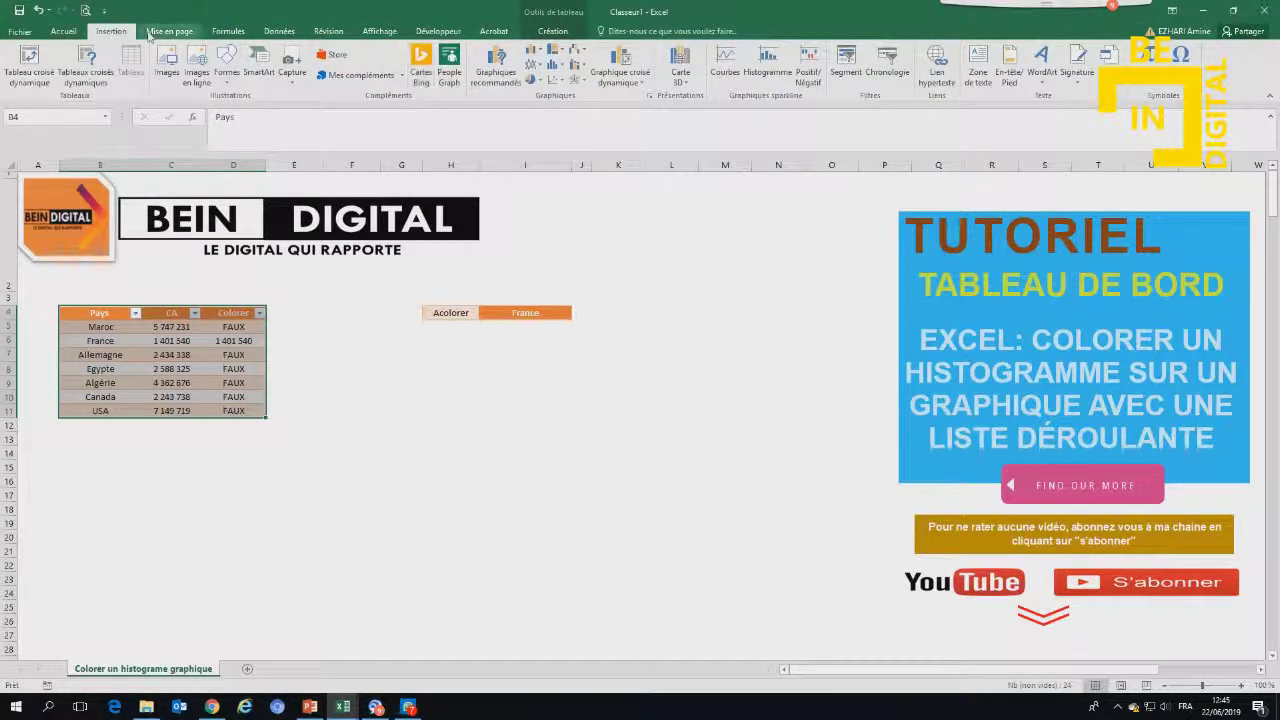
left_click(500, 82)
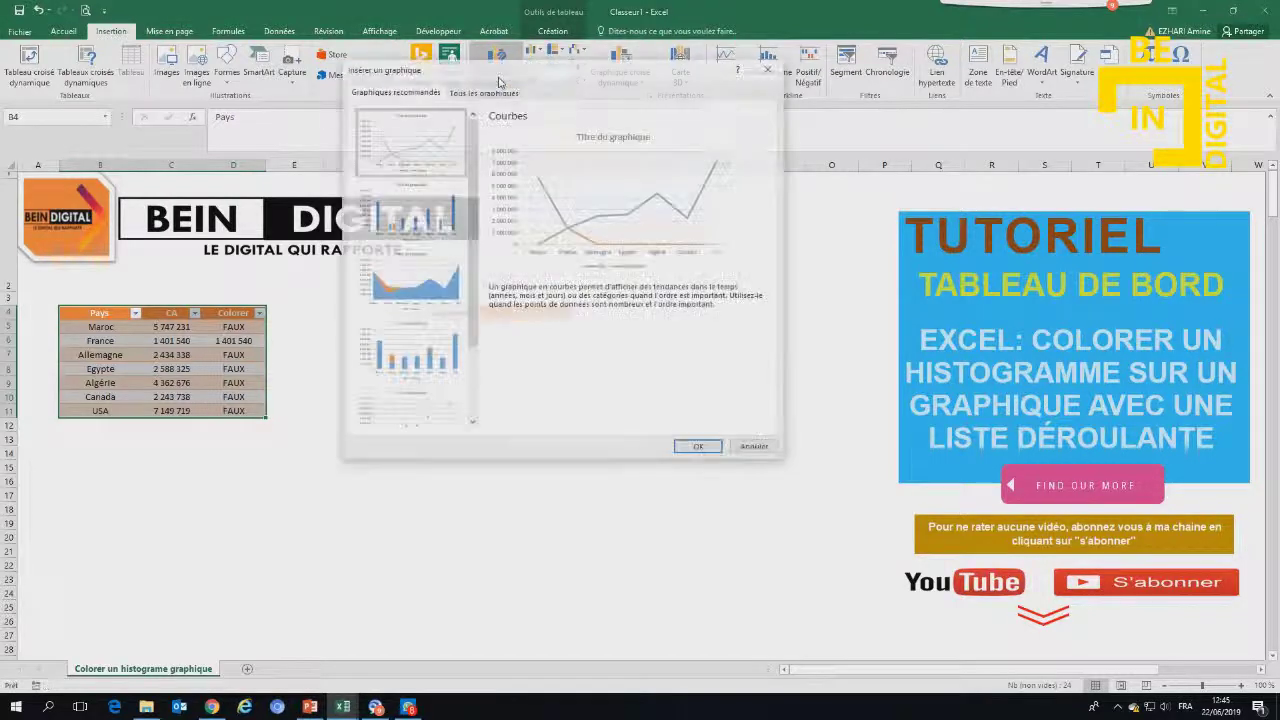
left_click(483, 92)
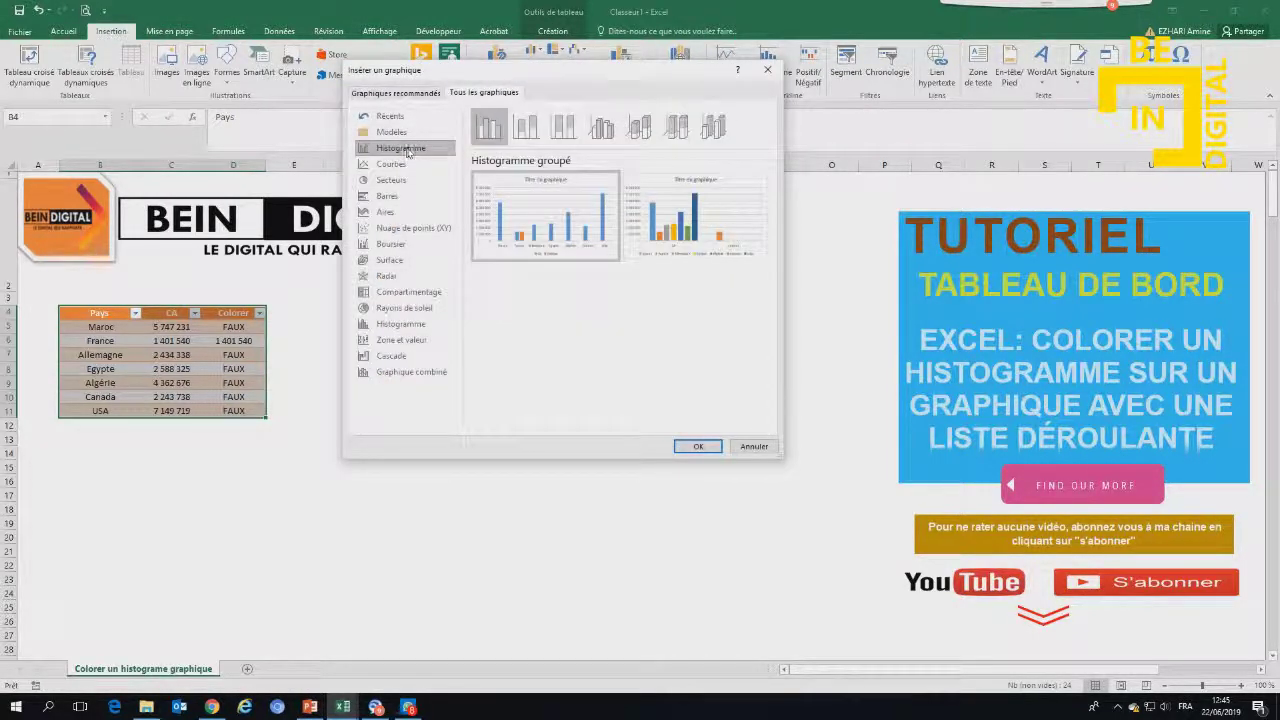
left_click(698, 446)
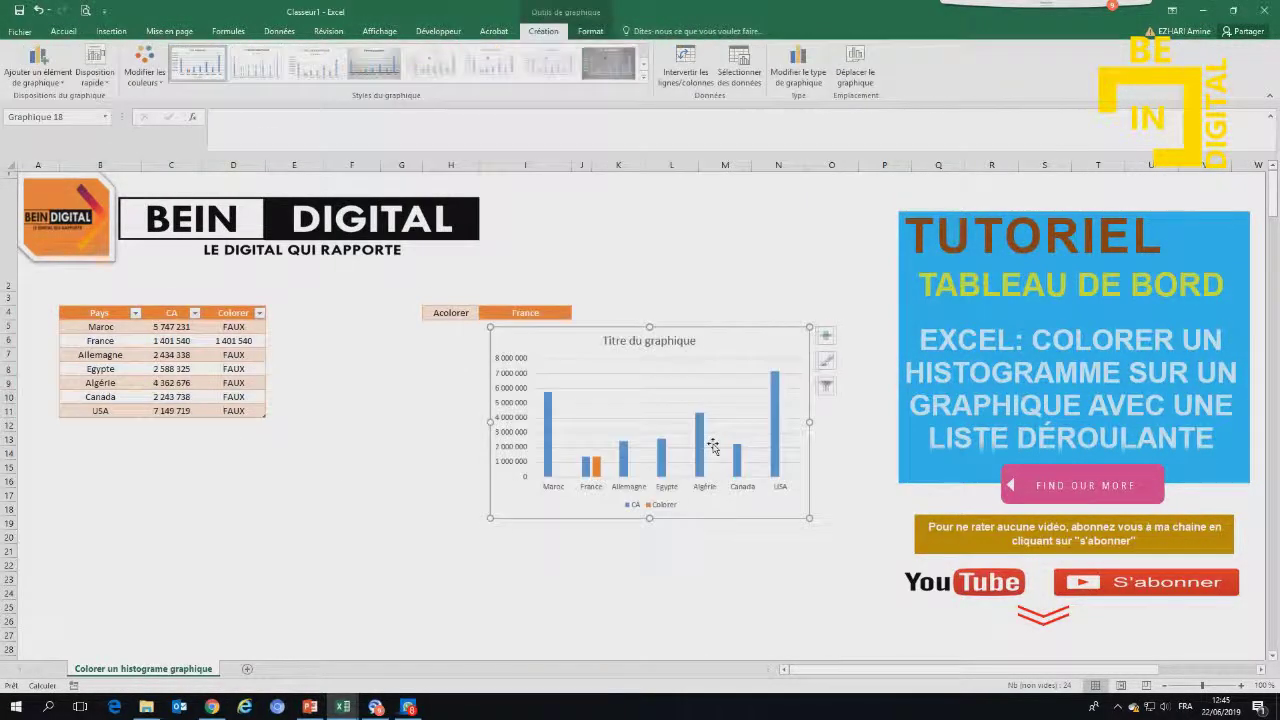
- Move and widen the chart below the selector, delete its legend, title it CA
left_click_drag(684, 330, 340, 477)
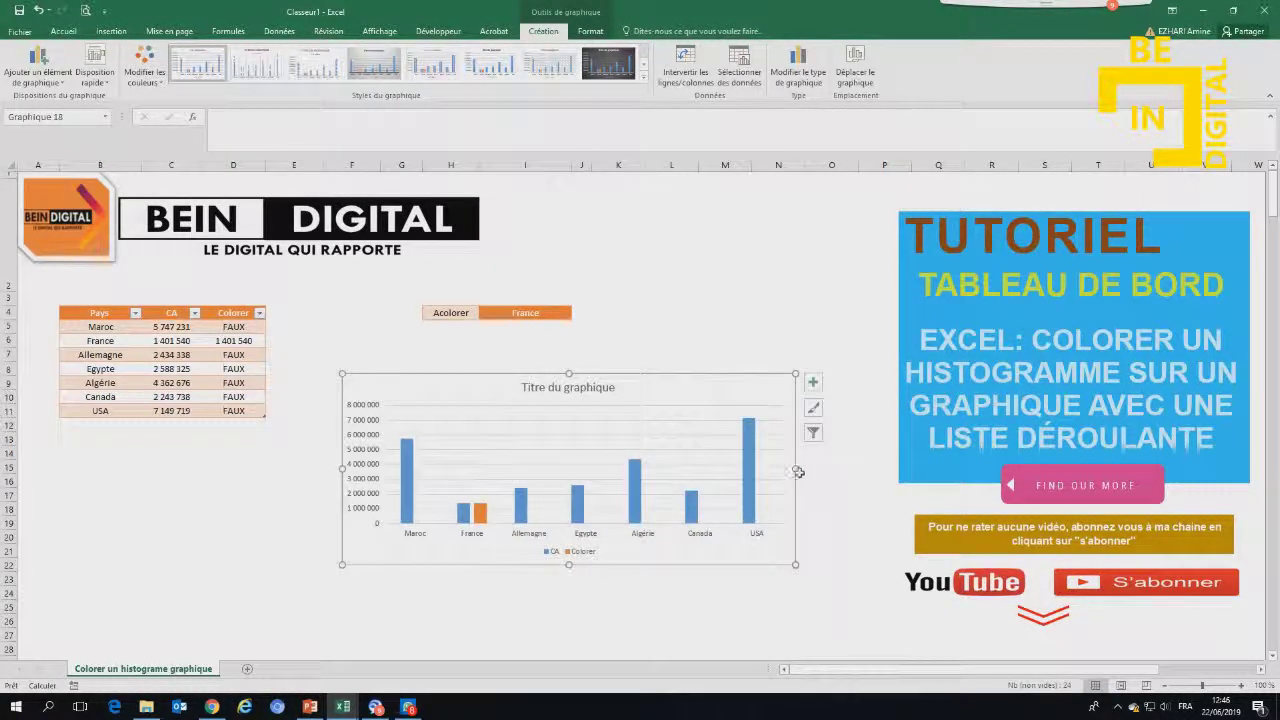
left_click_drag(796, 467, 848, 467)
left_click(600, 551)
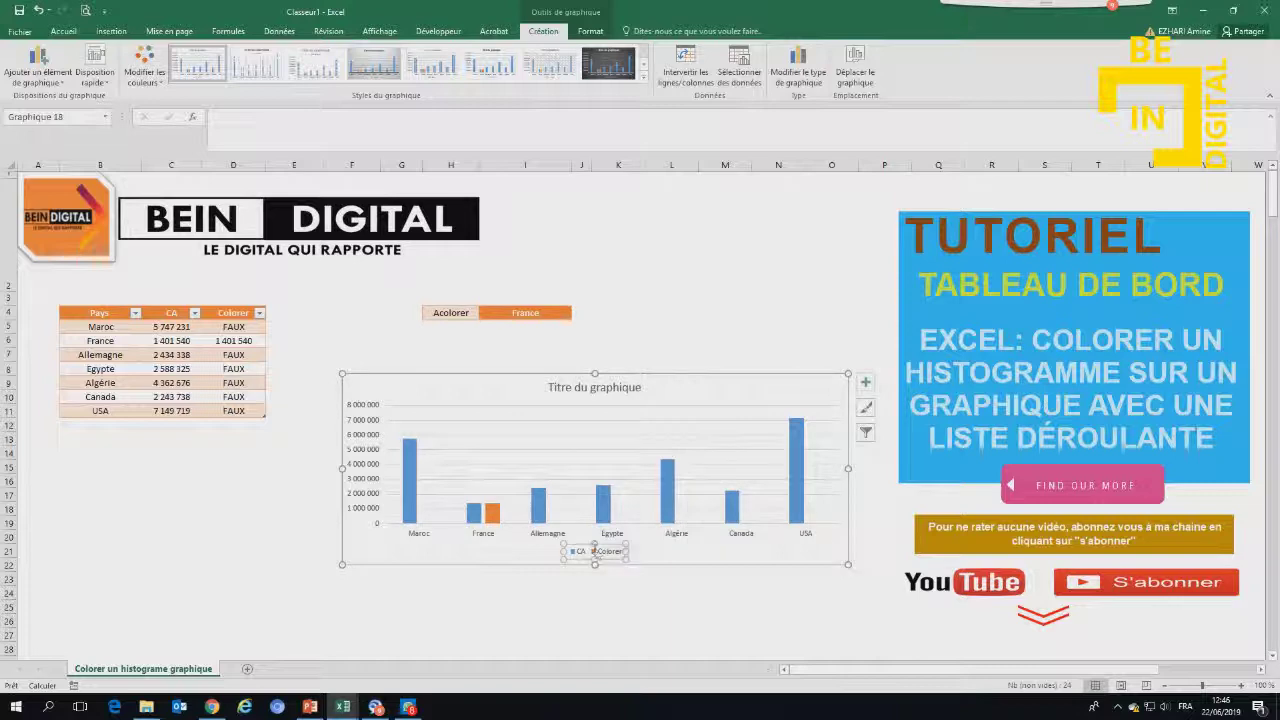
key("Delete")
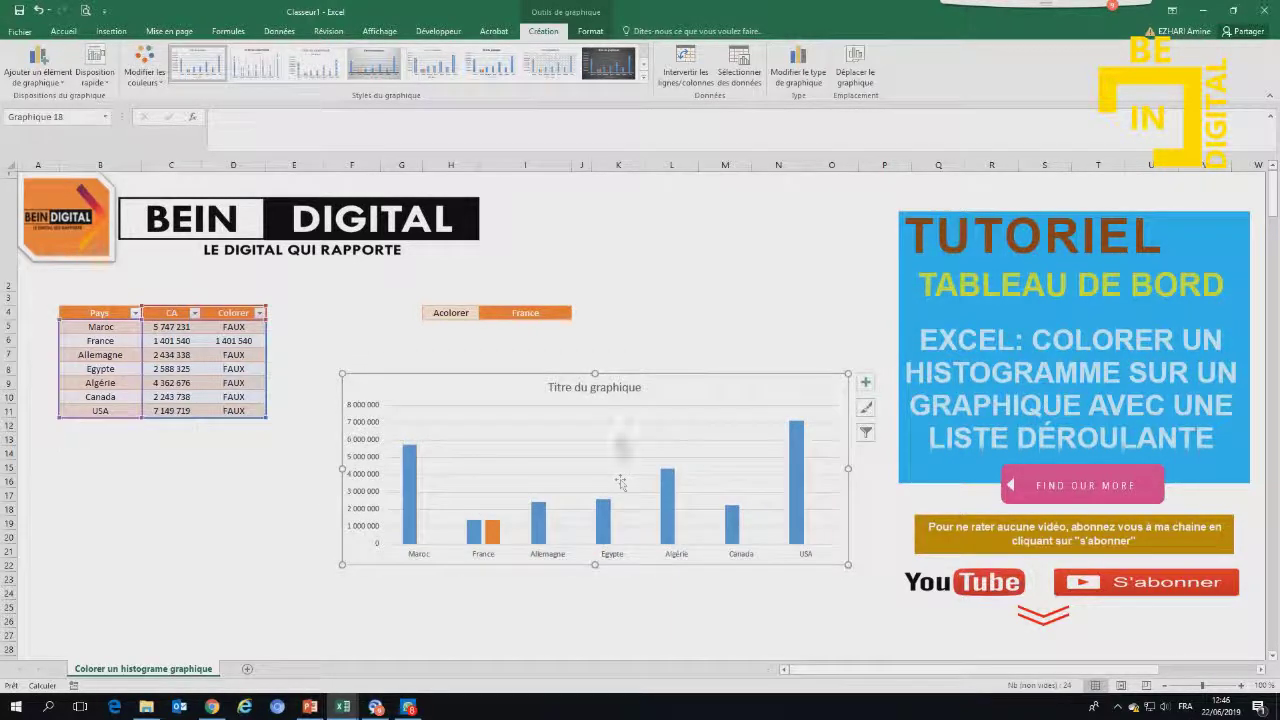
double_click(610, 388)
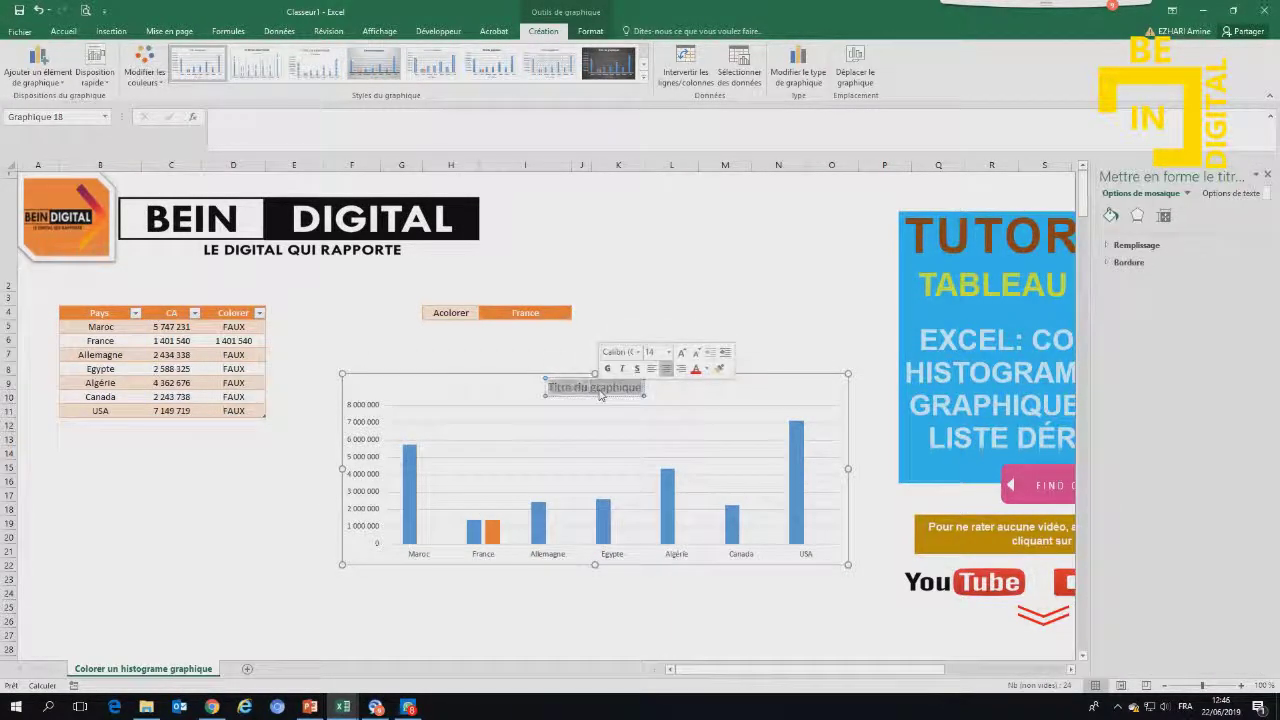
type("CA")
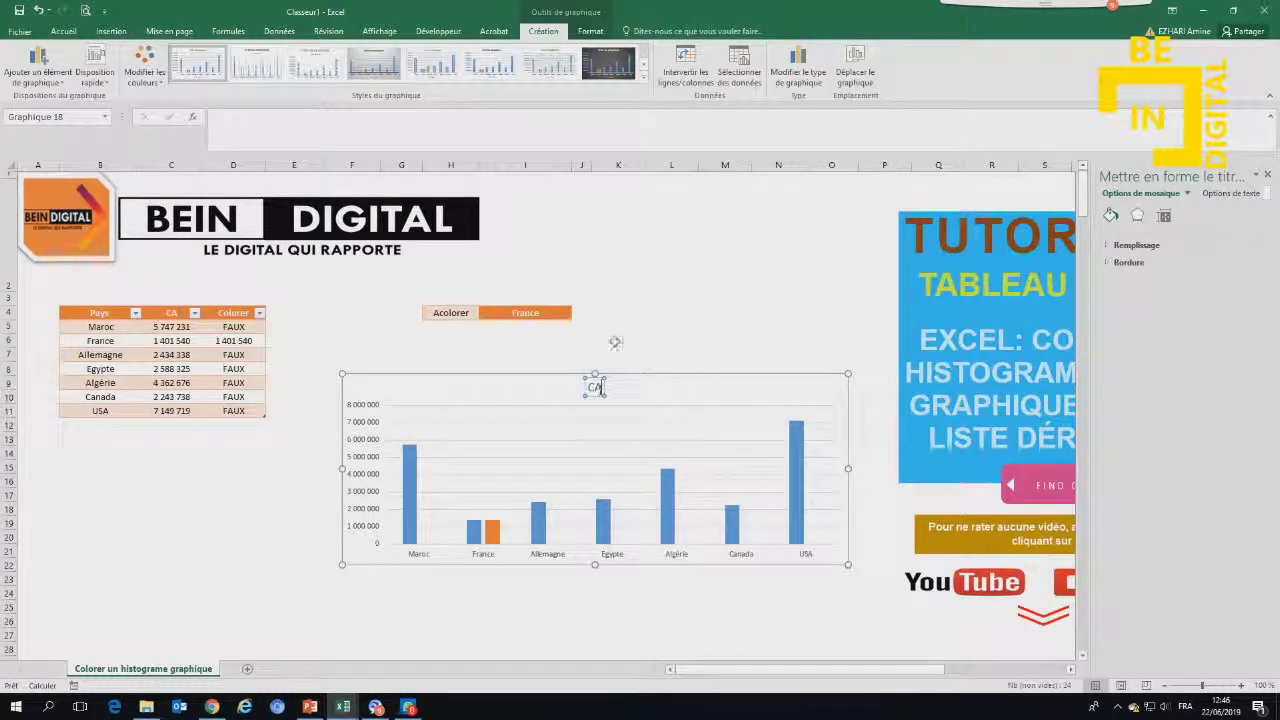
left_click_drag(650, 375, 643, 359)
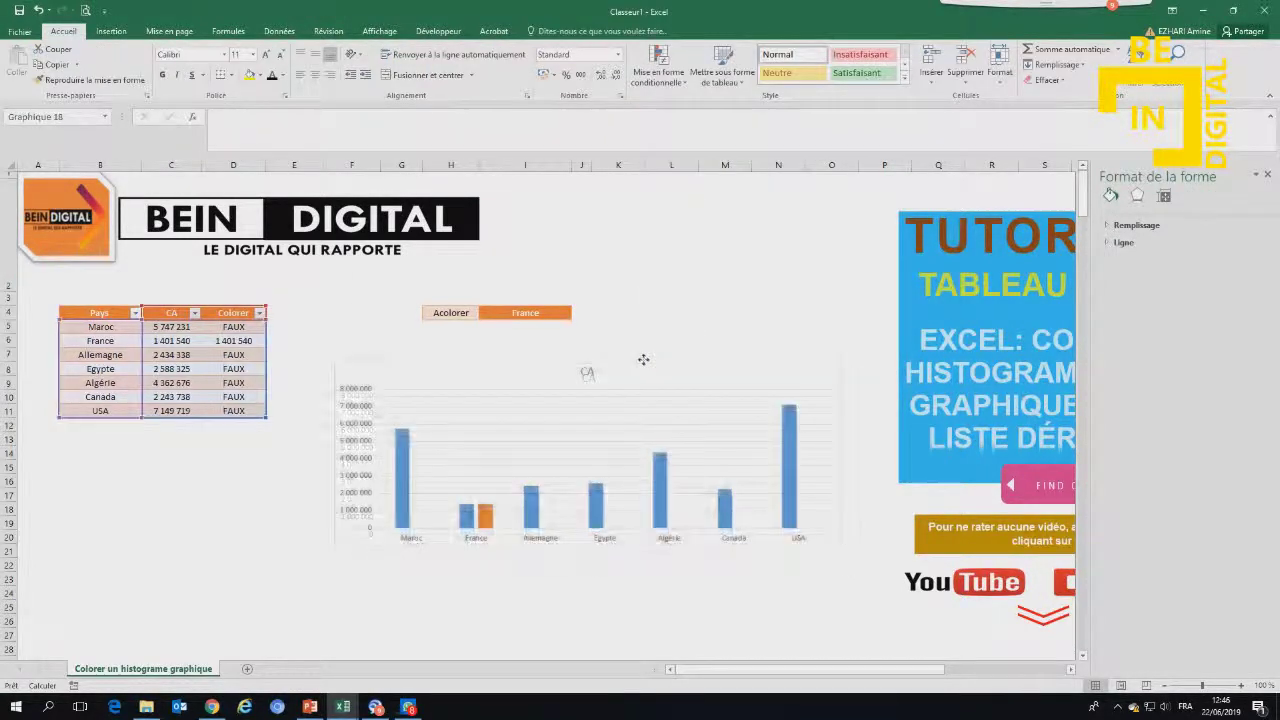
left_click(525, 312)
- Try Egypte and Canada in the country dropdown, then settle on Maroc
left_click(577, 313)
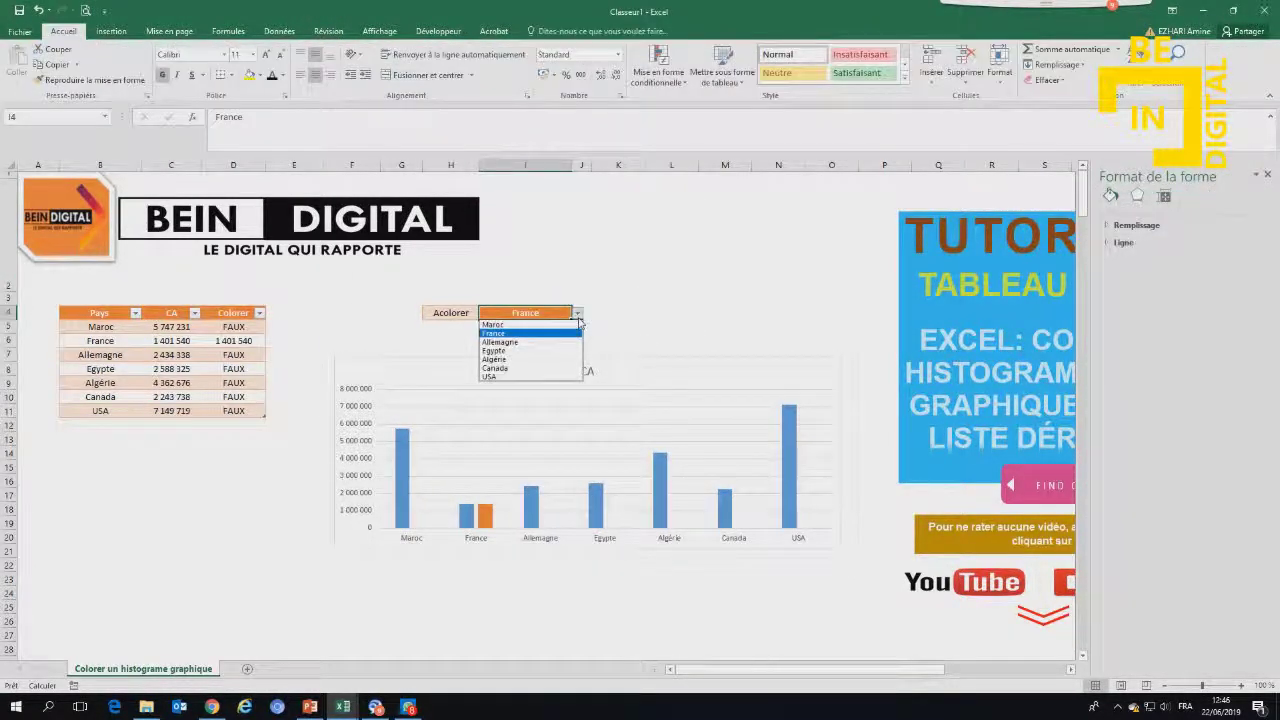
left_click(545, 350)
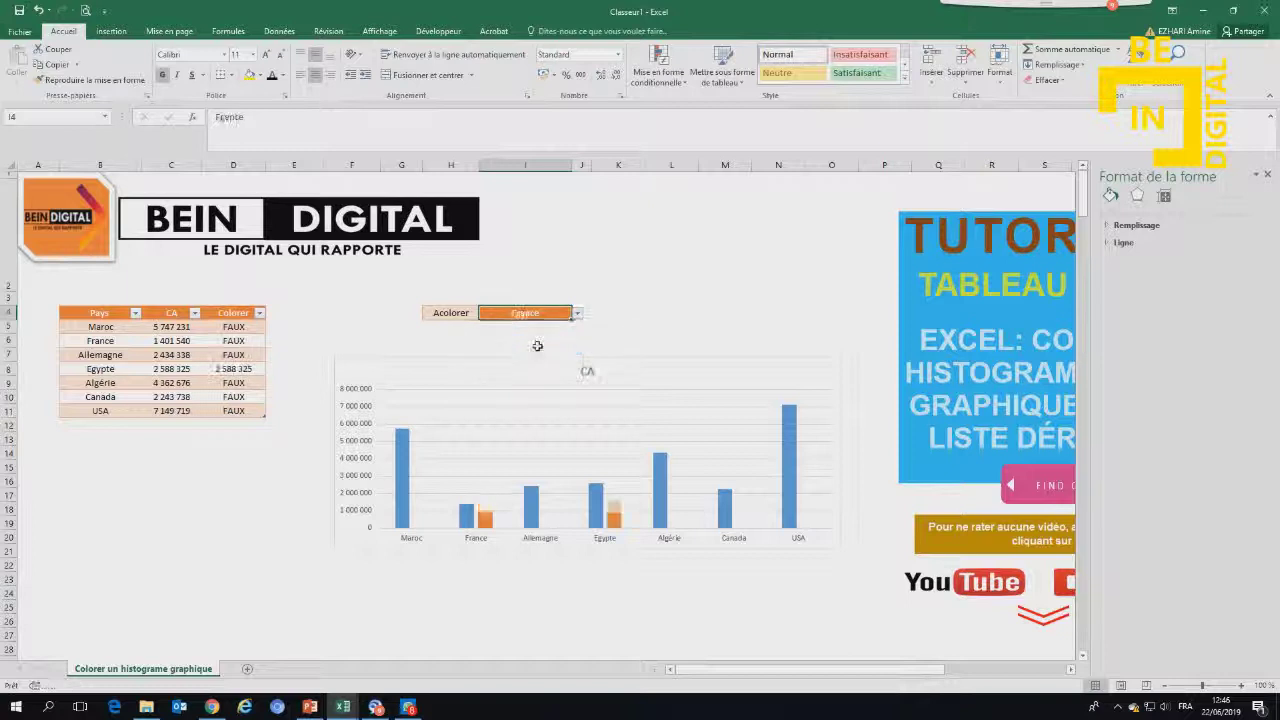
left_click(577, 313)
left_click(525, 367)
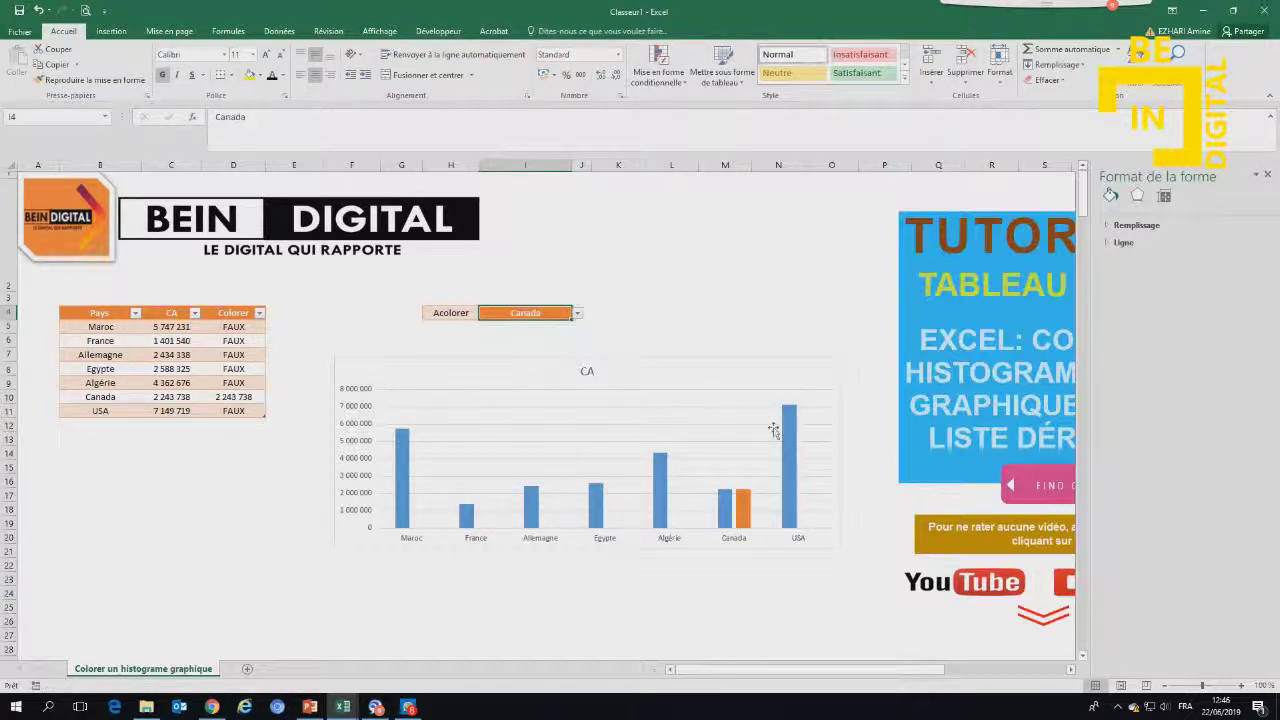
left_click(740, 510)
left_click(577, 313)
left_click(535, 325)
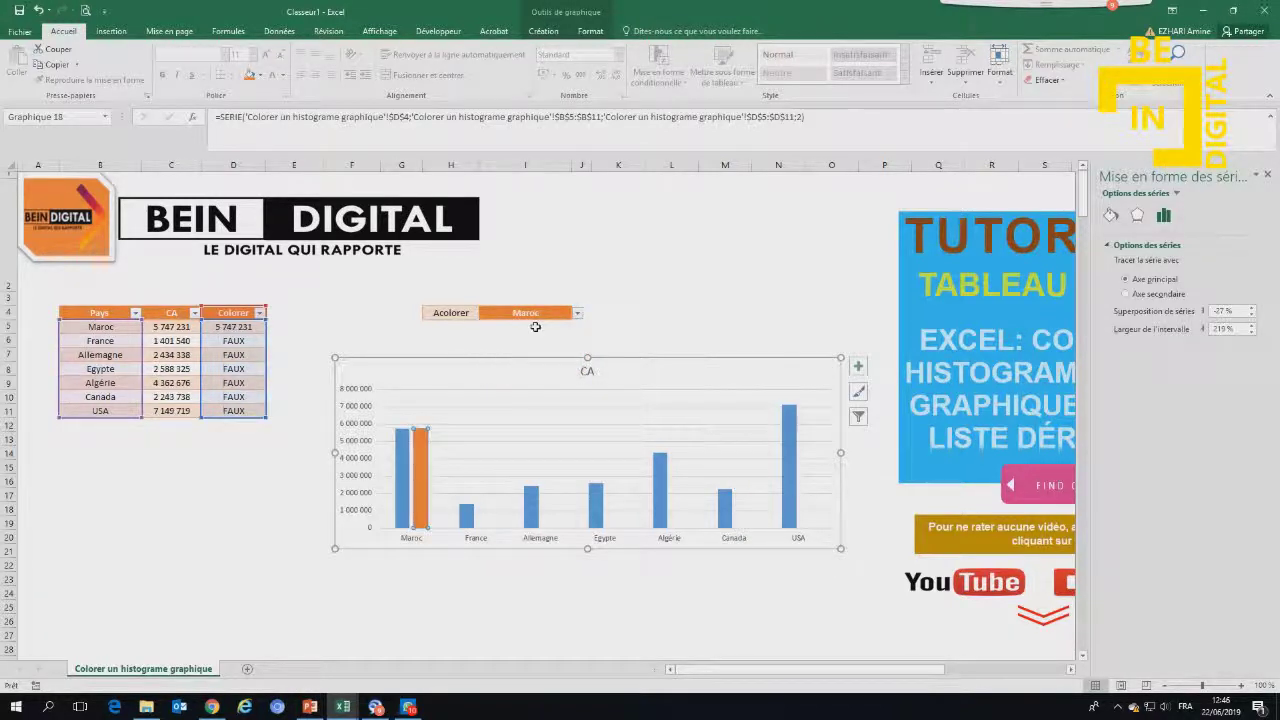
- Set the orange series' overlap to 100% so it fully covers the blue bar
right_click(418, 463)
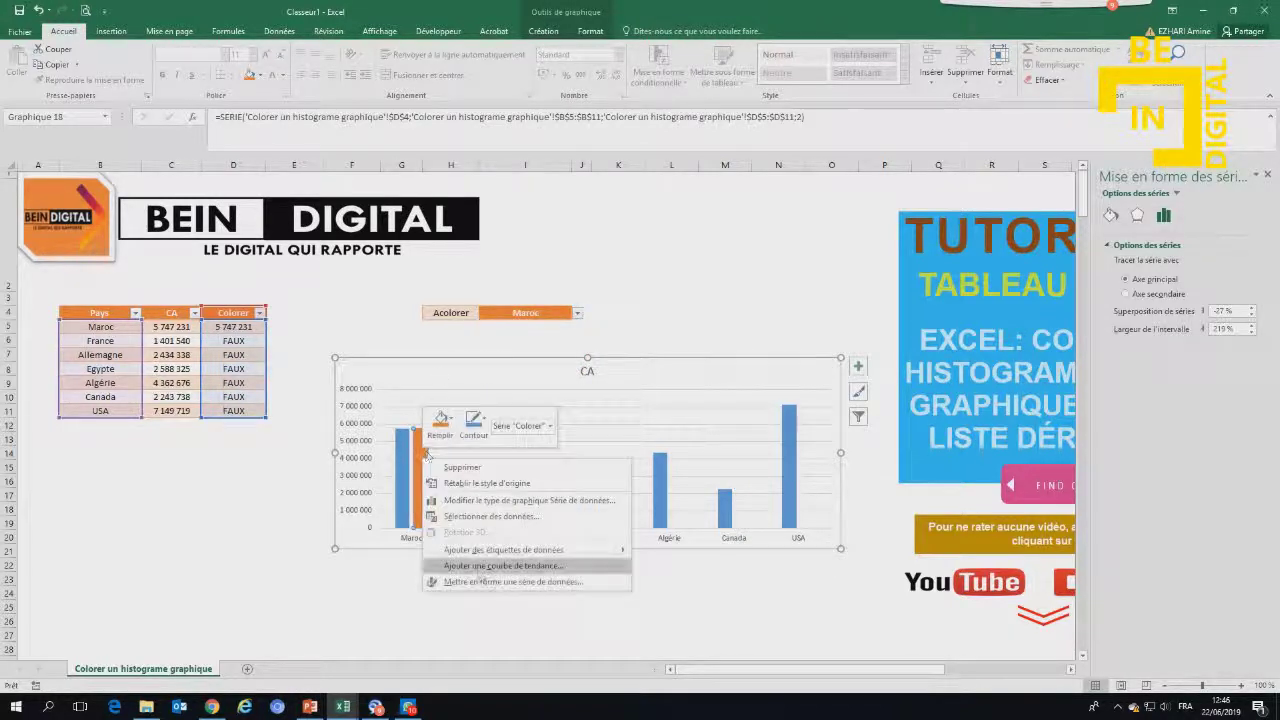
left_click(480, 566)
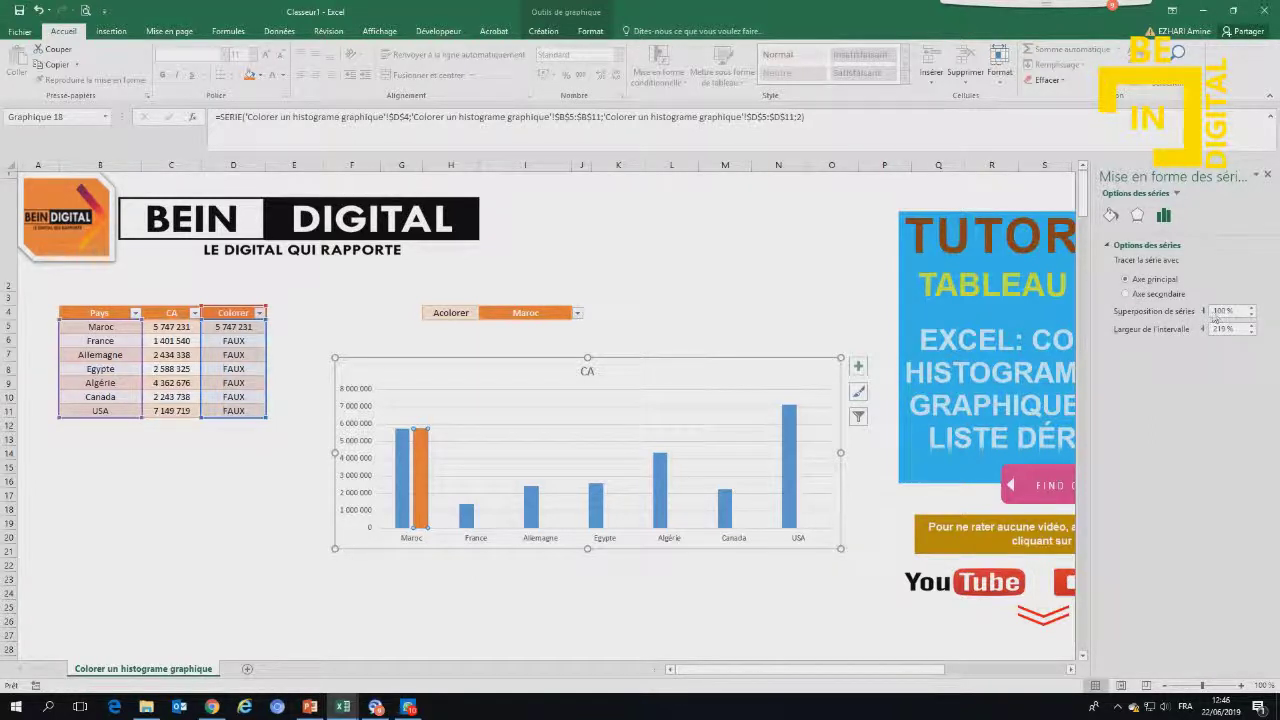
key("Return")
left_click(1267, 175)
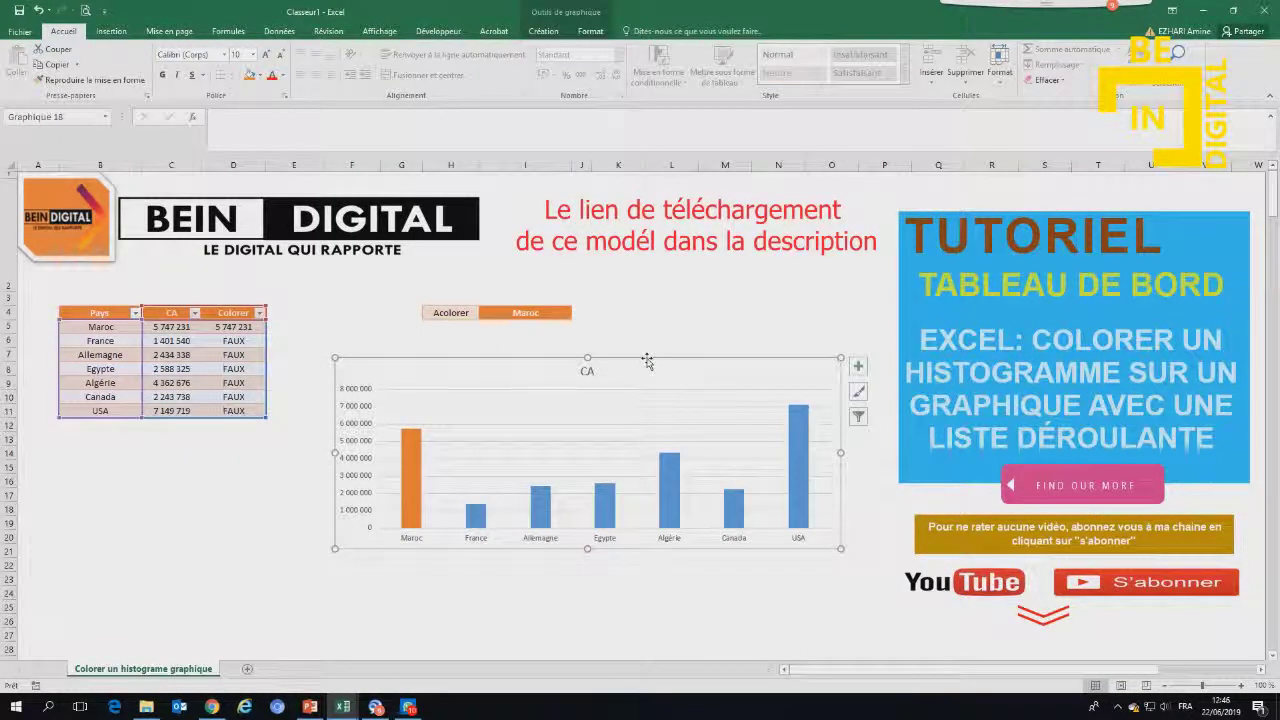
- Test the highlight by picking USA, Algérie, Allemagne and France in cell I4
left_click(530, 312)
left_click(577, 313)
left_click(520, 376)
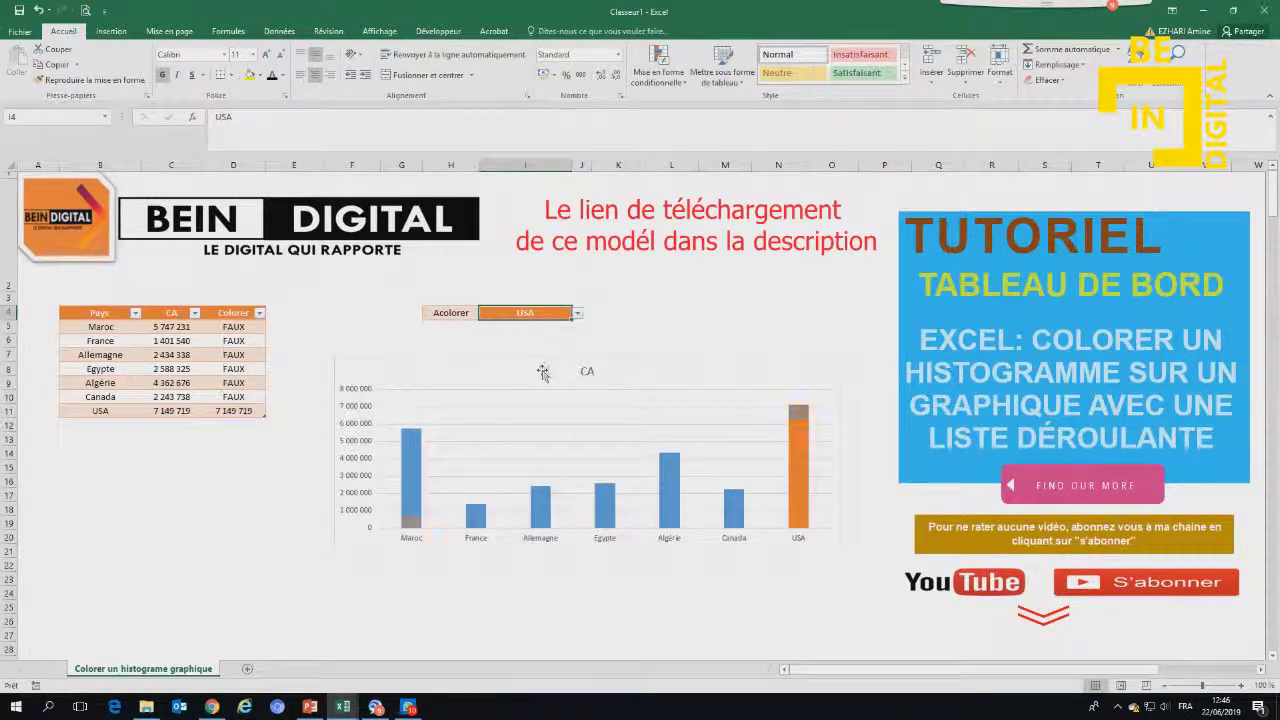
left_click(577, 313)
left_click(520, 359)
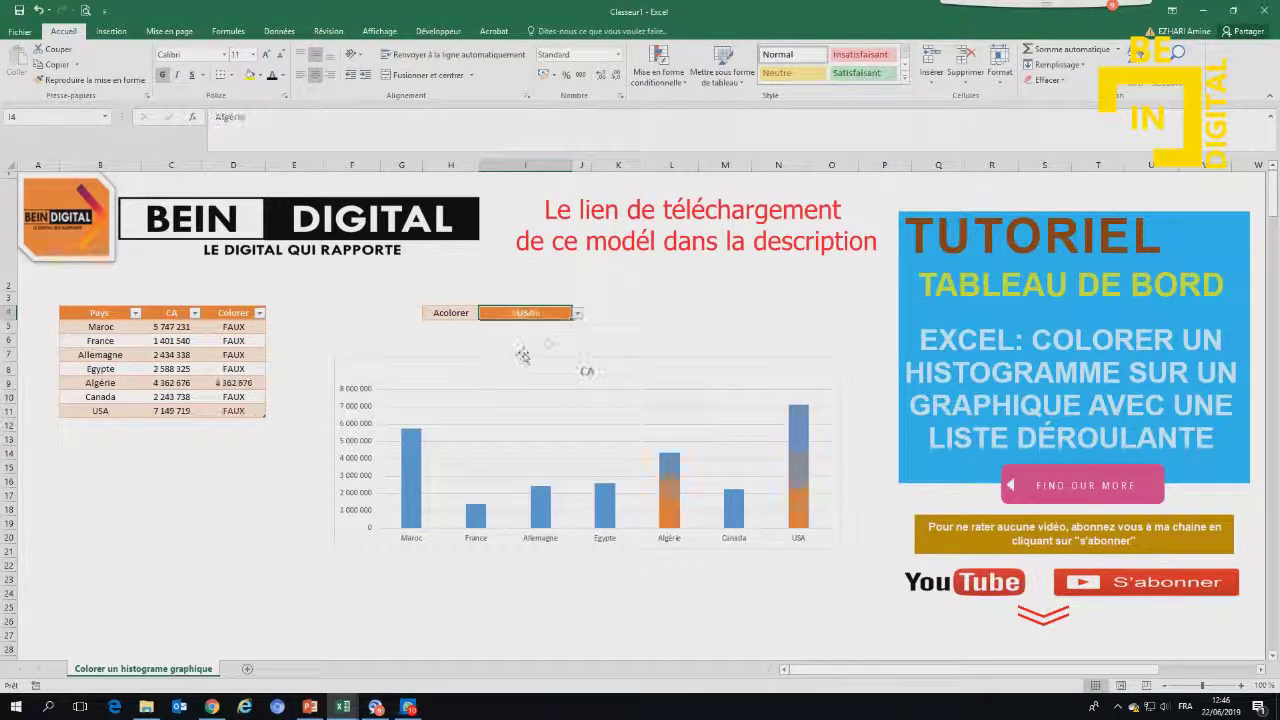
left_click(577, 313)
left_click(510, 342)
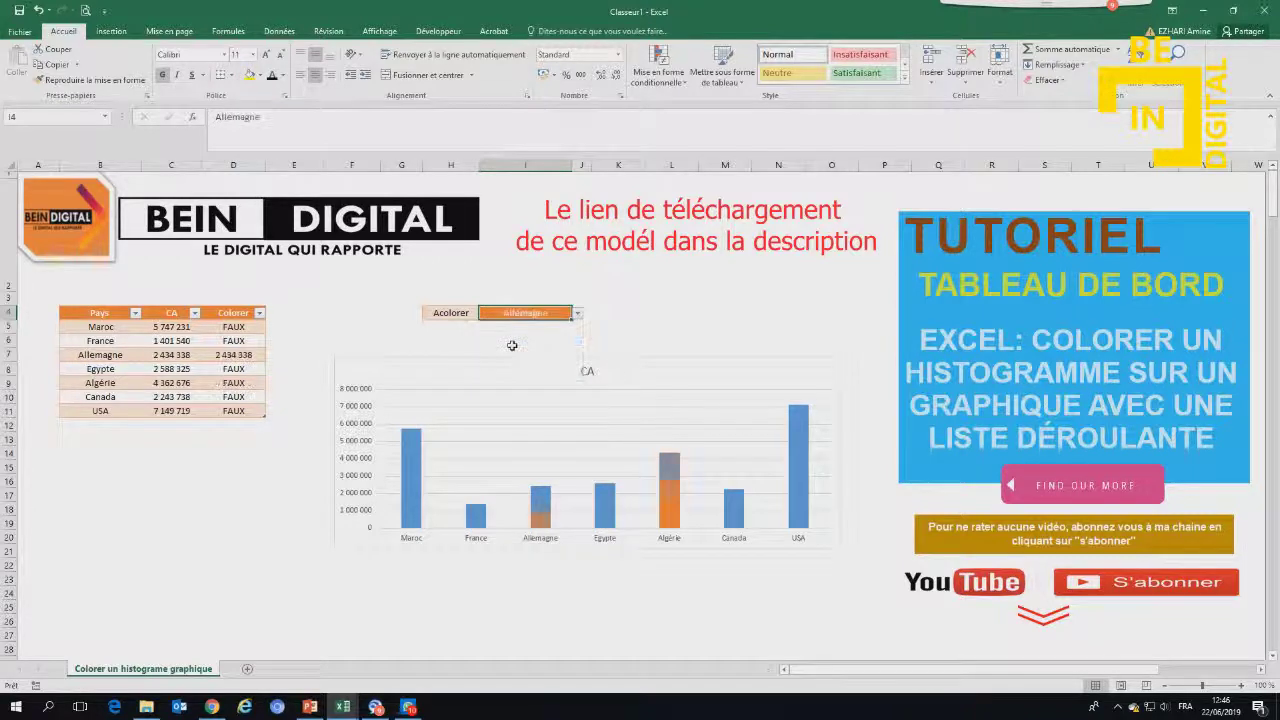
left_click(582, 313)
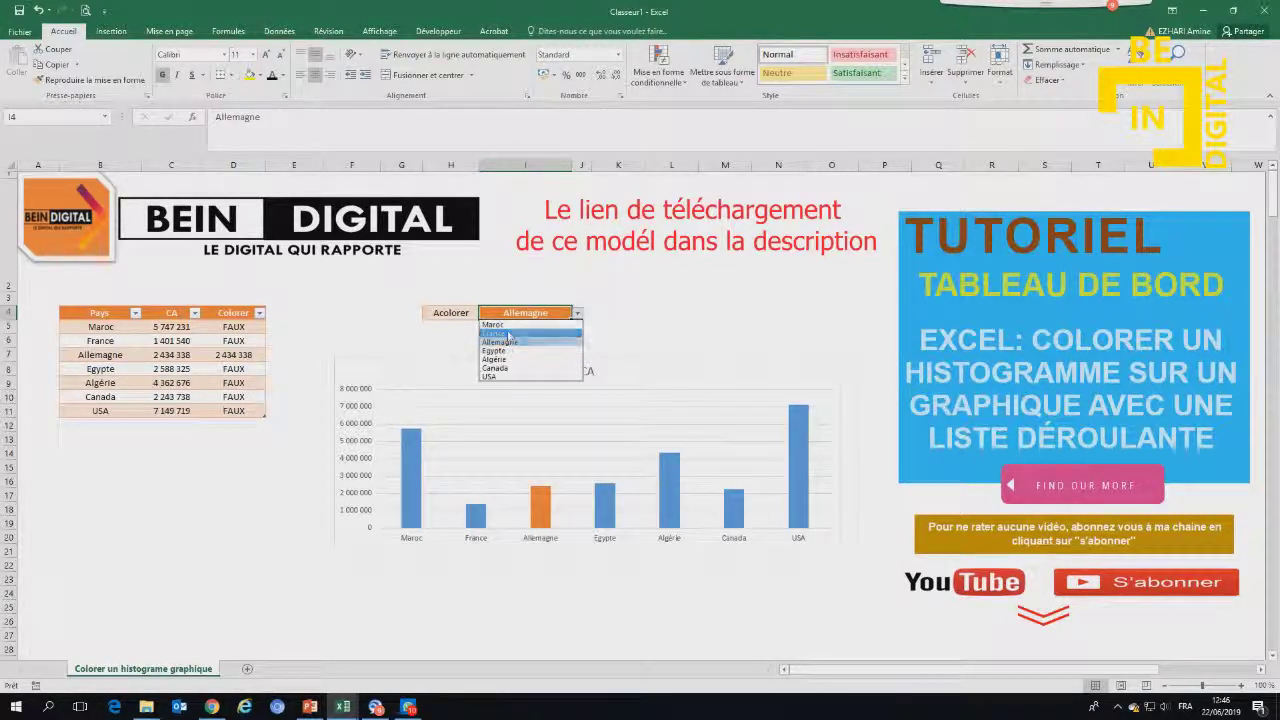
left_click(520, 334)
- Stretch the chart taller and select Maroc again in the country dropdown
left_click(520, 363)
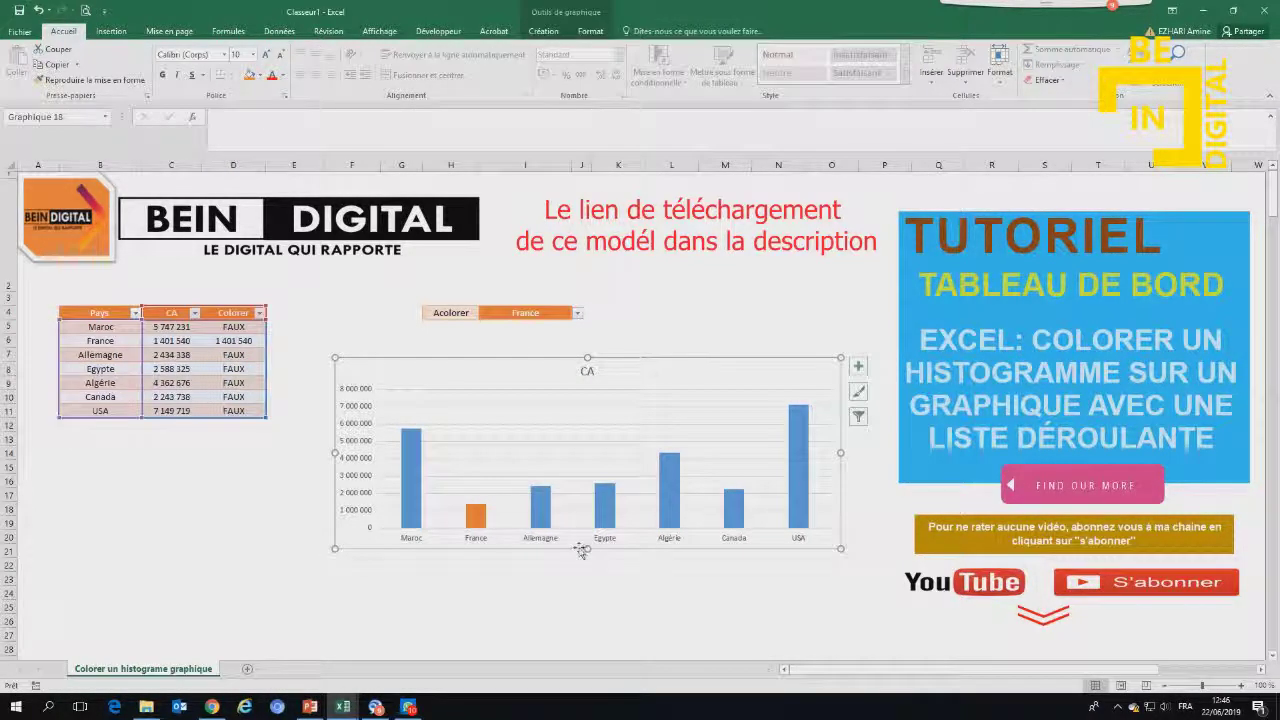
left_click_drag(587, 549, 587, 621)
left_click(541, 313)
left_click(577, 313)
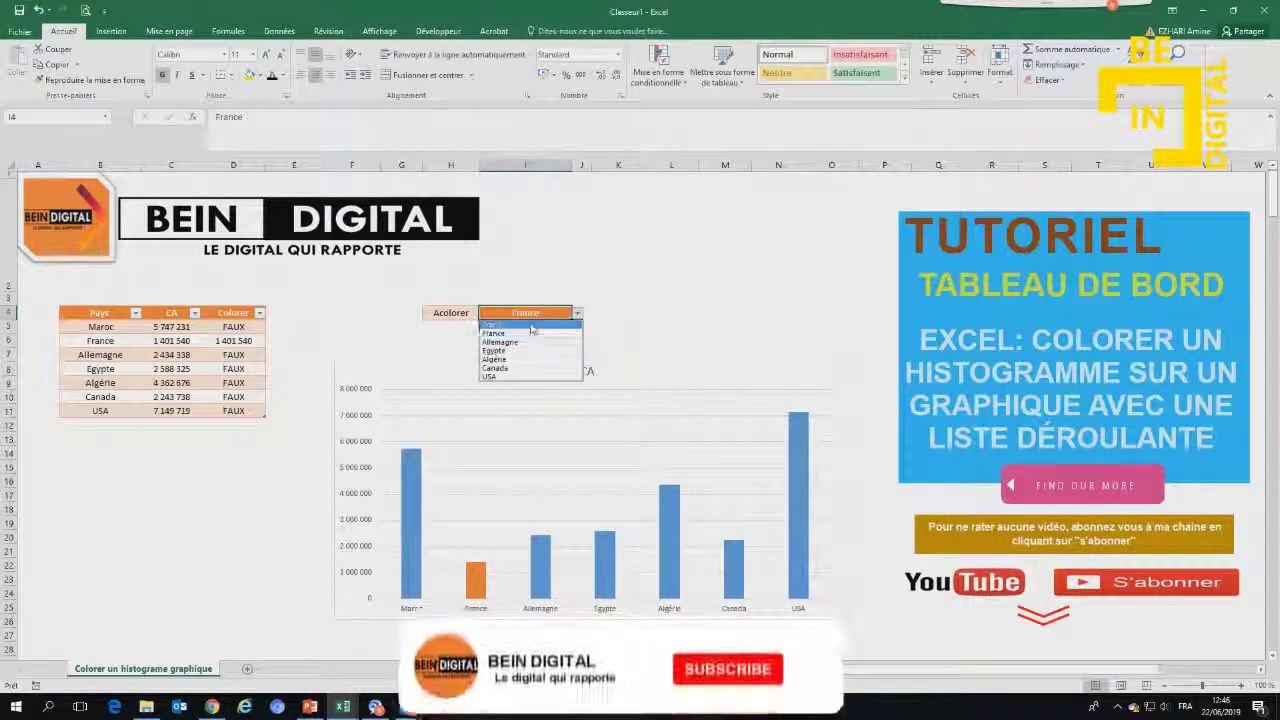
left_click(528, 324)
left_click_drag(620, 287, 623, 272)
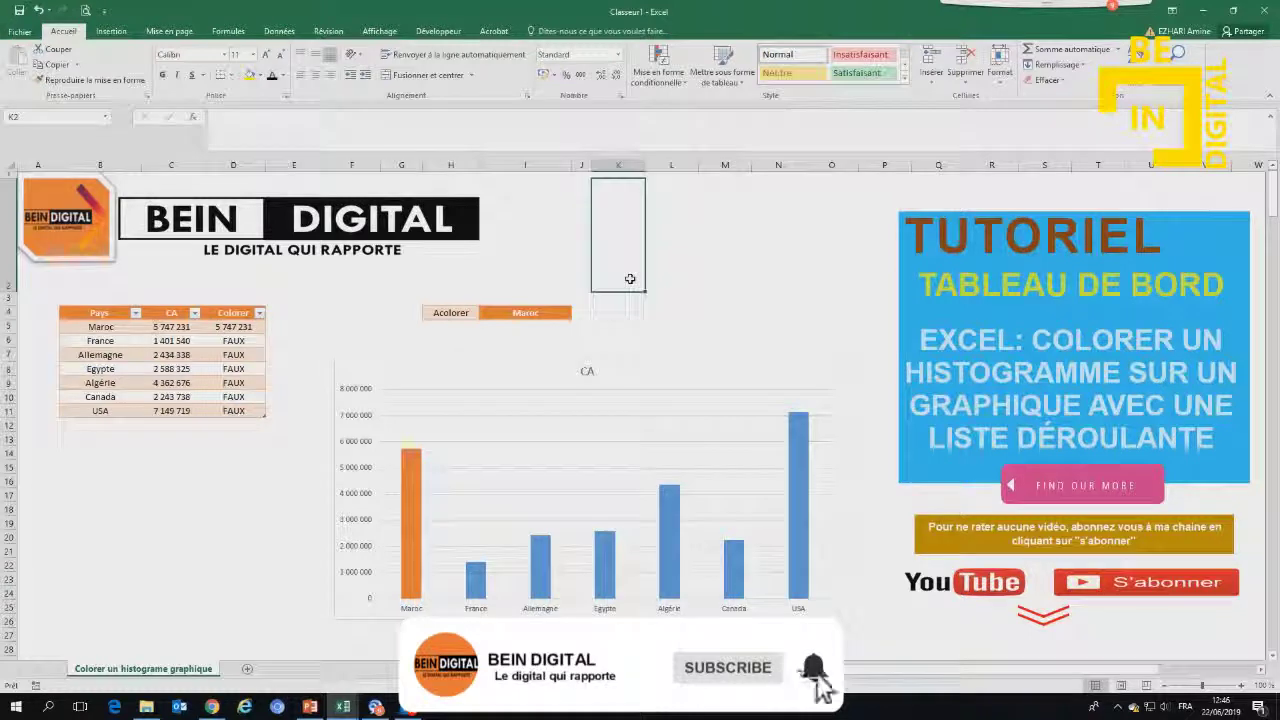